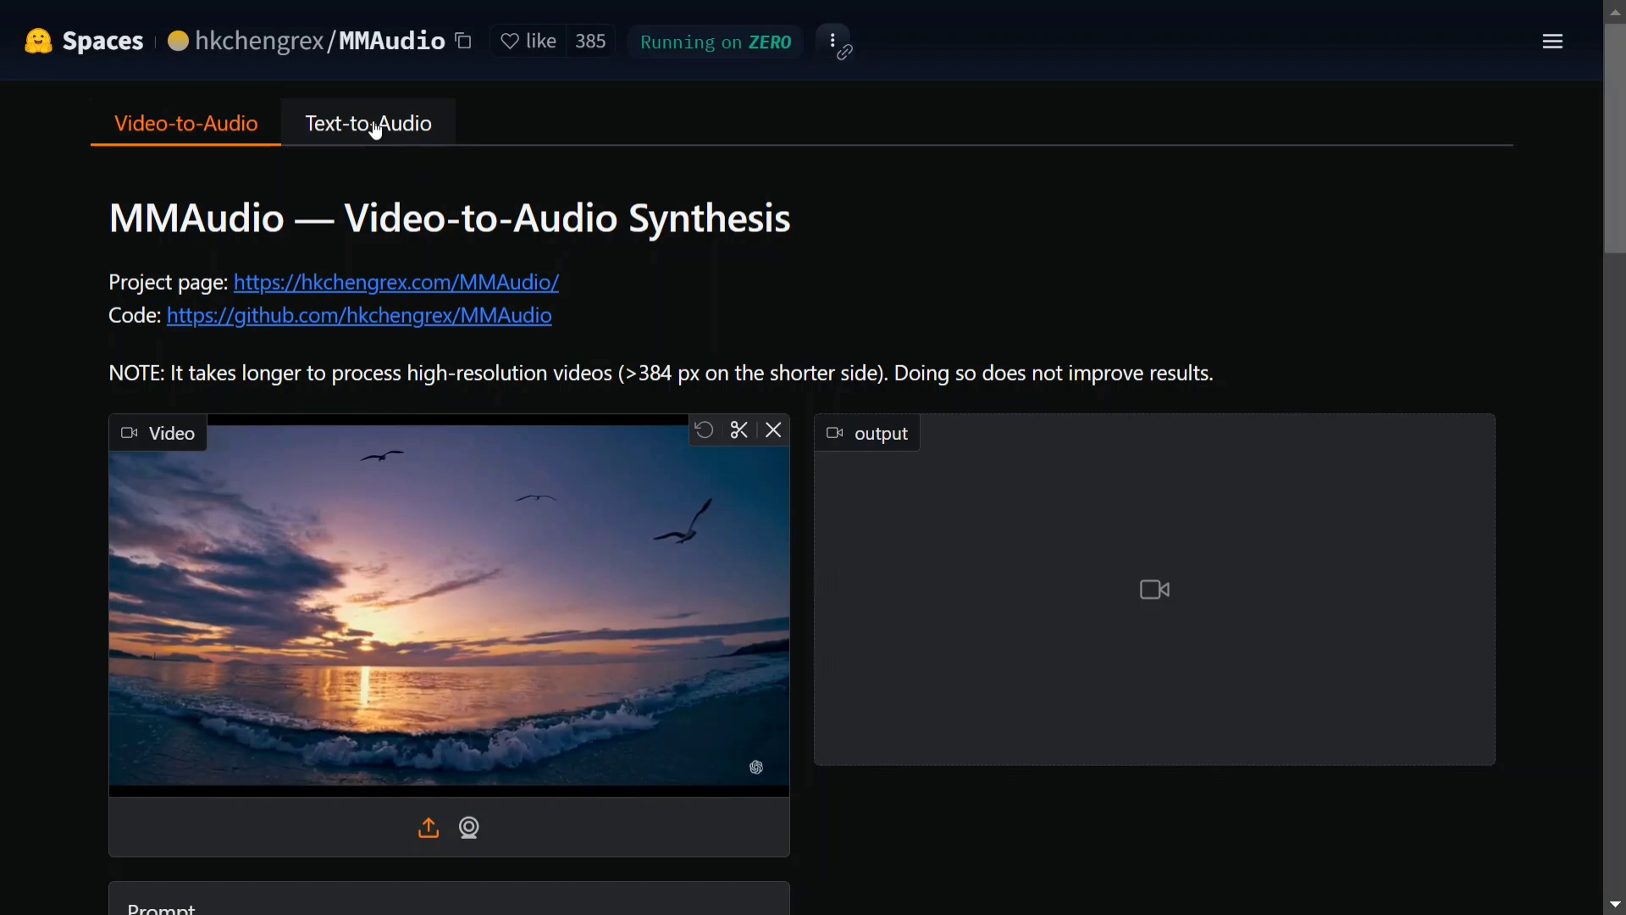
Replay the seagull beach video, generate audio from 'waves, seagulls', and play the 5-second output.
{"action": "scroll", "coordinate": [421, 434], "scroll_direction": "down", "scroll_amount": 3}
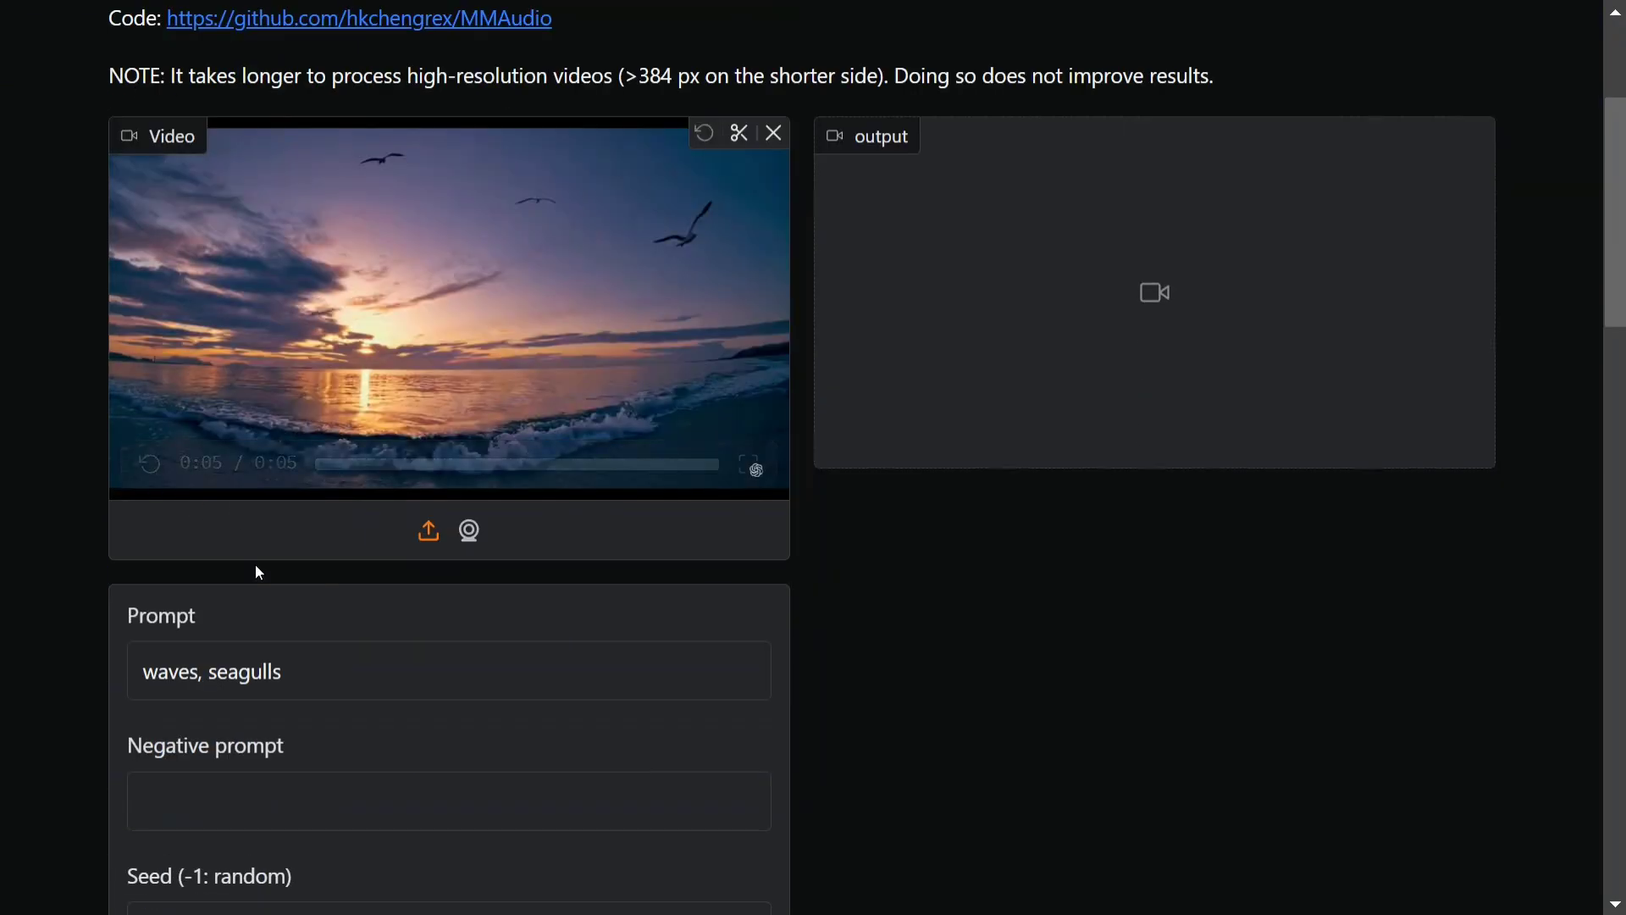
{"action": "left_click", "coordinate": [149, 473]}
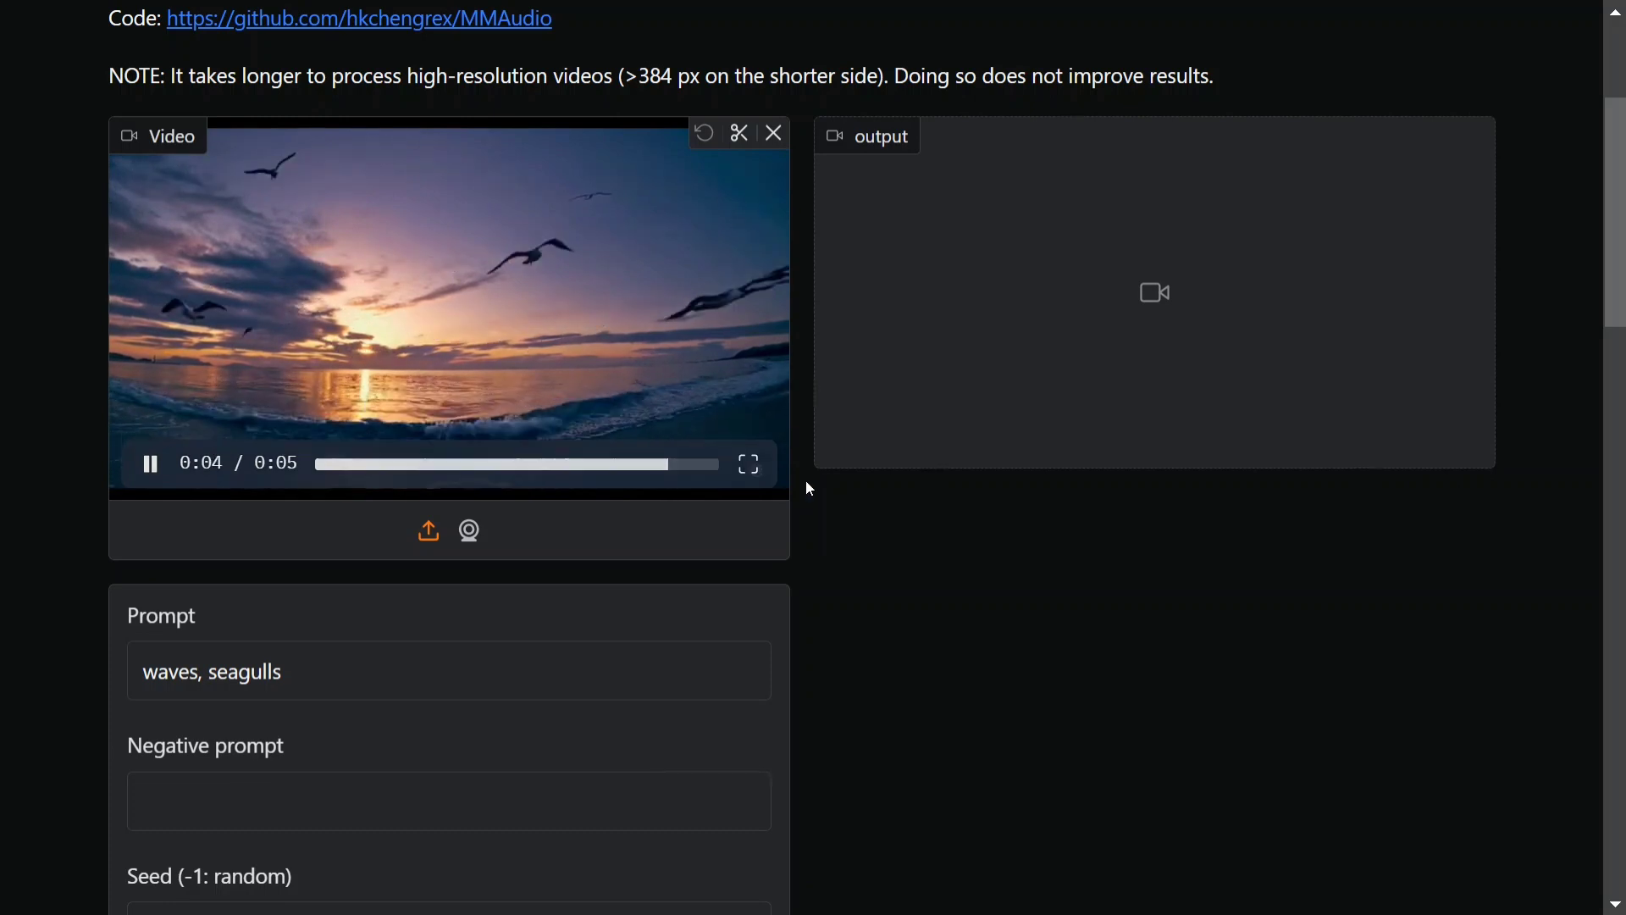
{"action": "scroll", "coordinate": [578, 557], "scroll_direction": "down", "scroll_amount": 8}
{"action": "left_click", "coordinate": [582, 671]}
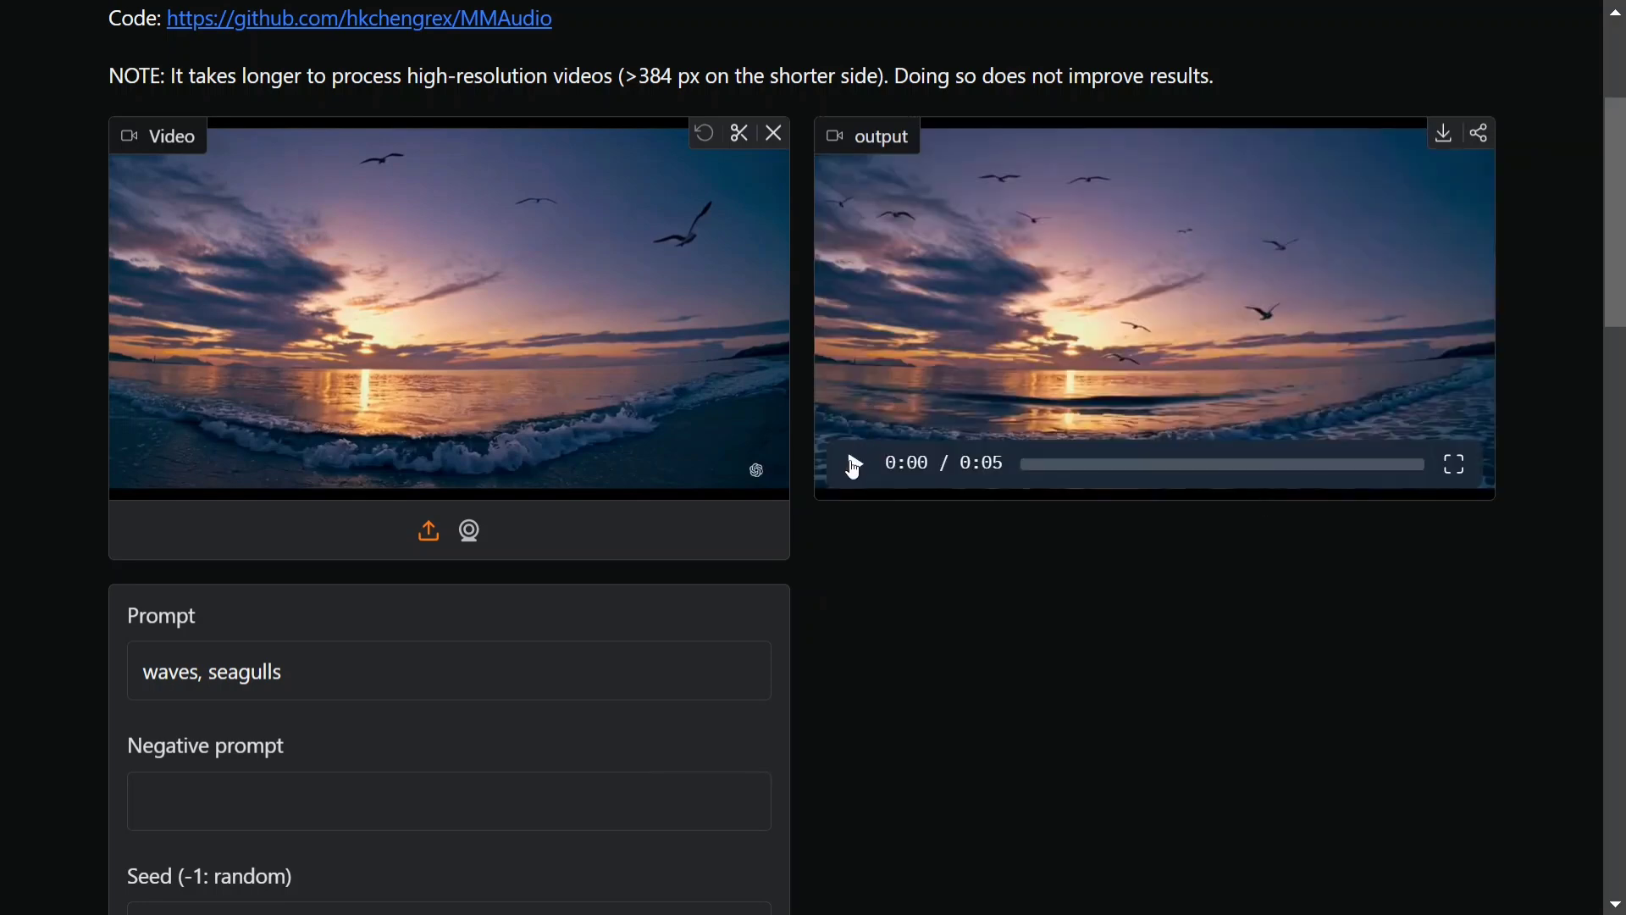
{"action": "left_click", "coordinate": [855, 465]}
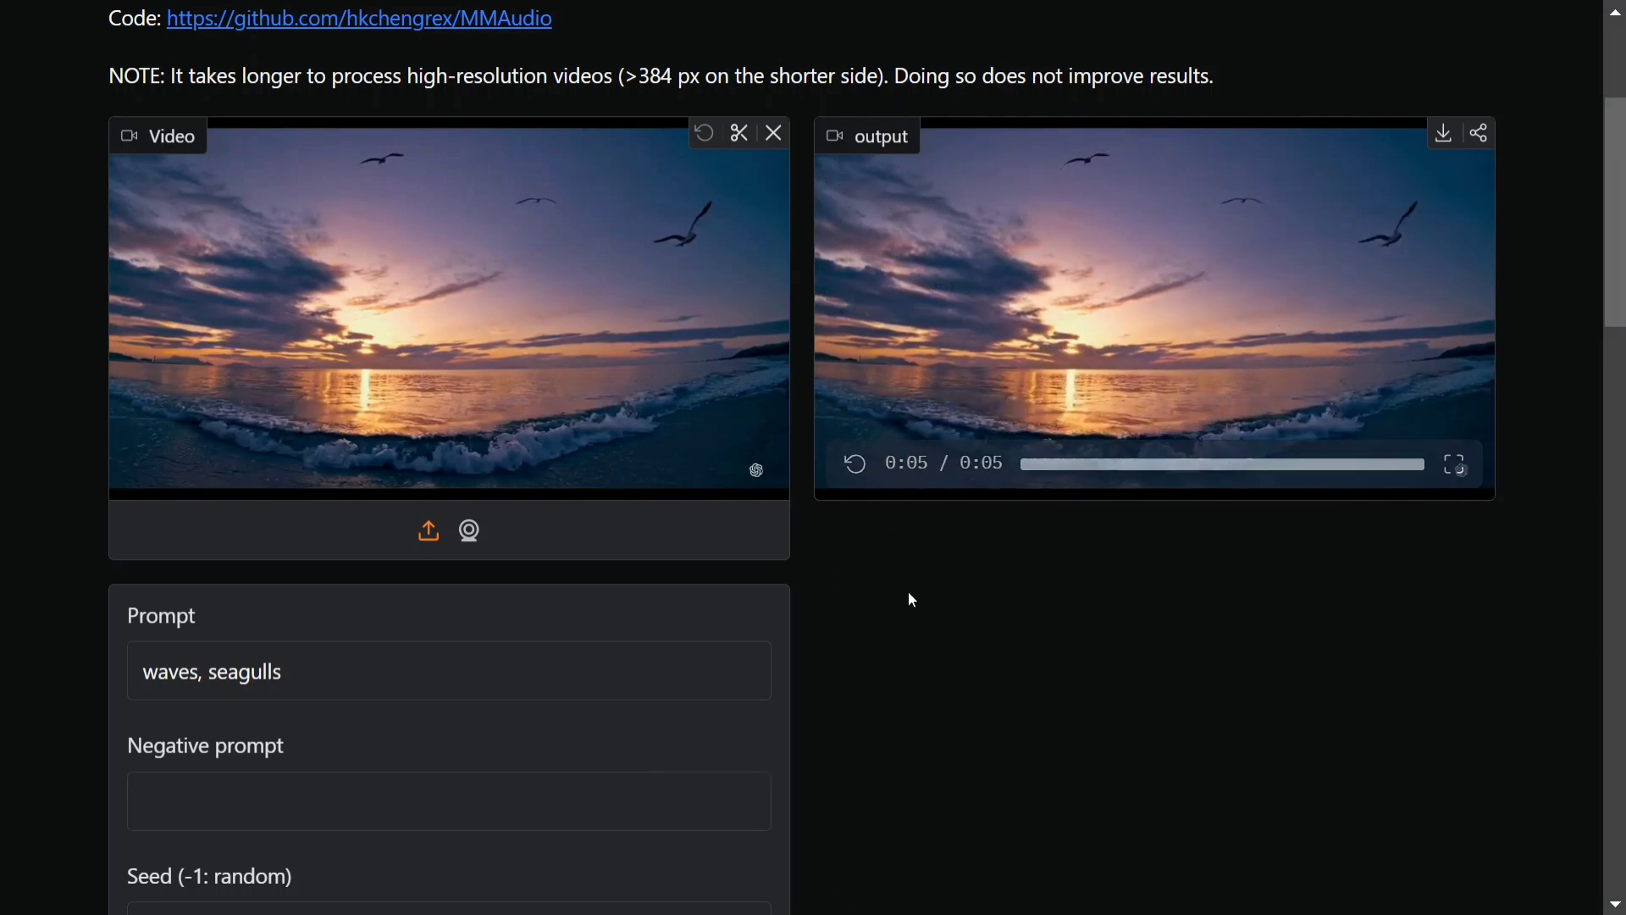
Upload the 'sample' video from the Desktop as the new input clip.
{"action": "scroll", "coordinate": [923, 599], "scroll_direction": "down", "scroll_amount": 4}
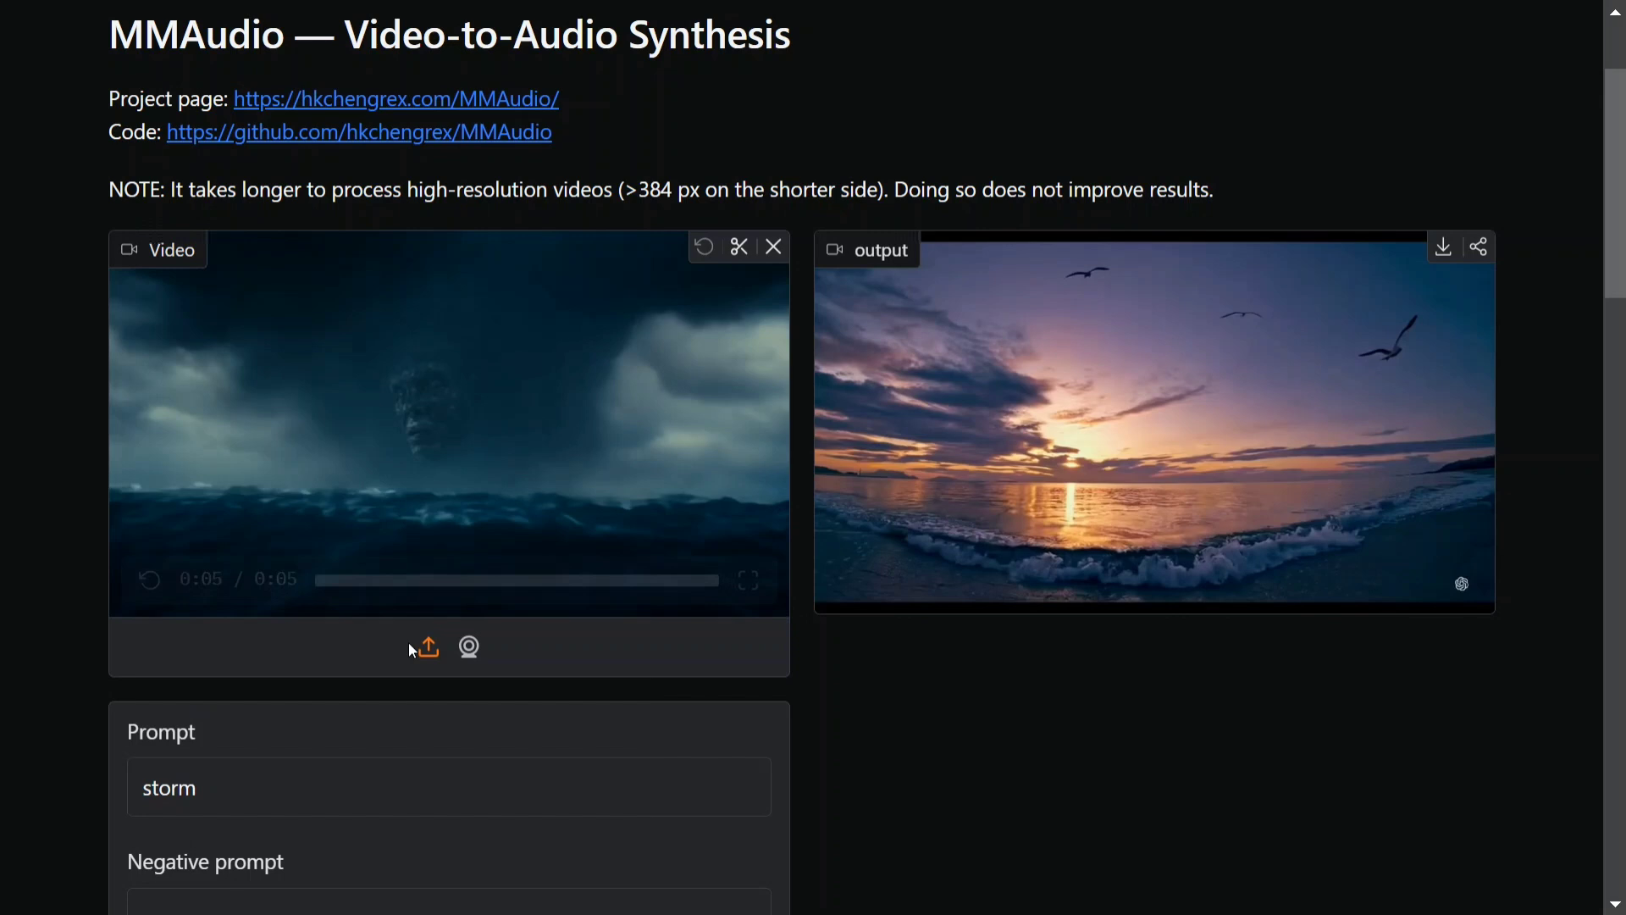
{"action": "left_click", "coordinate": [461, 442]}
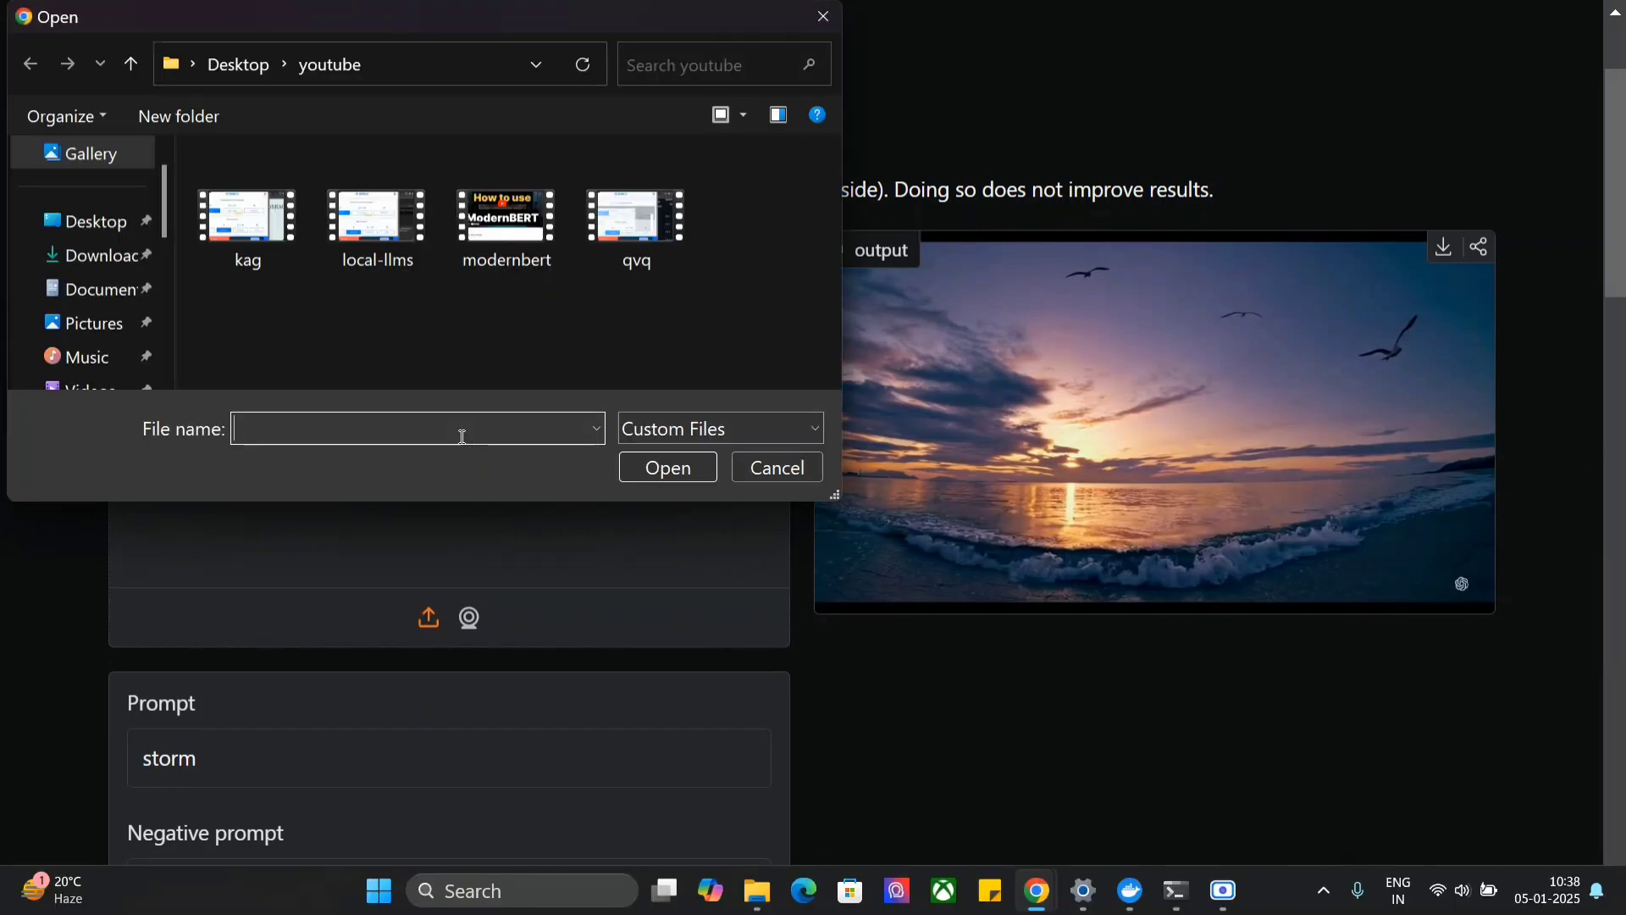
{"action": "left_click", "coordinate": [85, 220]}
{"action": "left_click", "coordinate": [371, 339]}
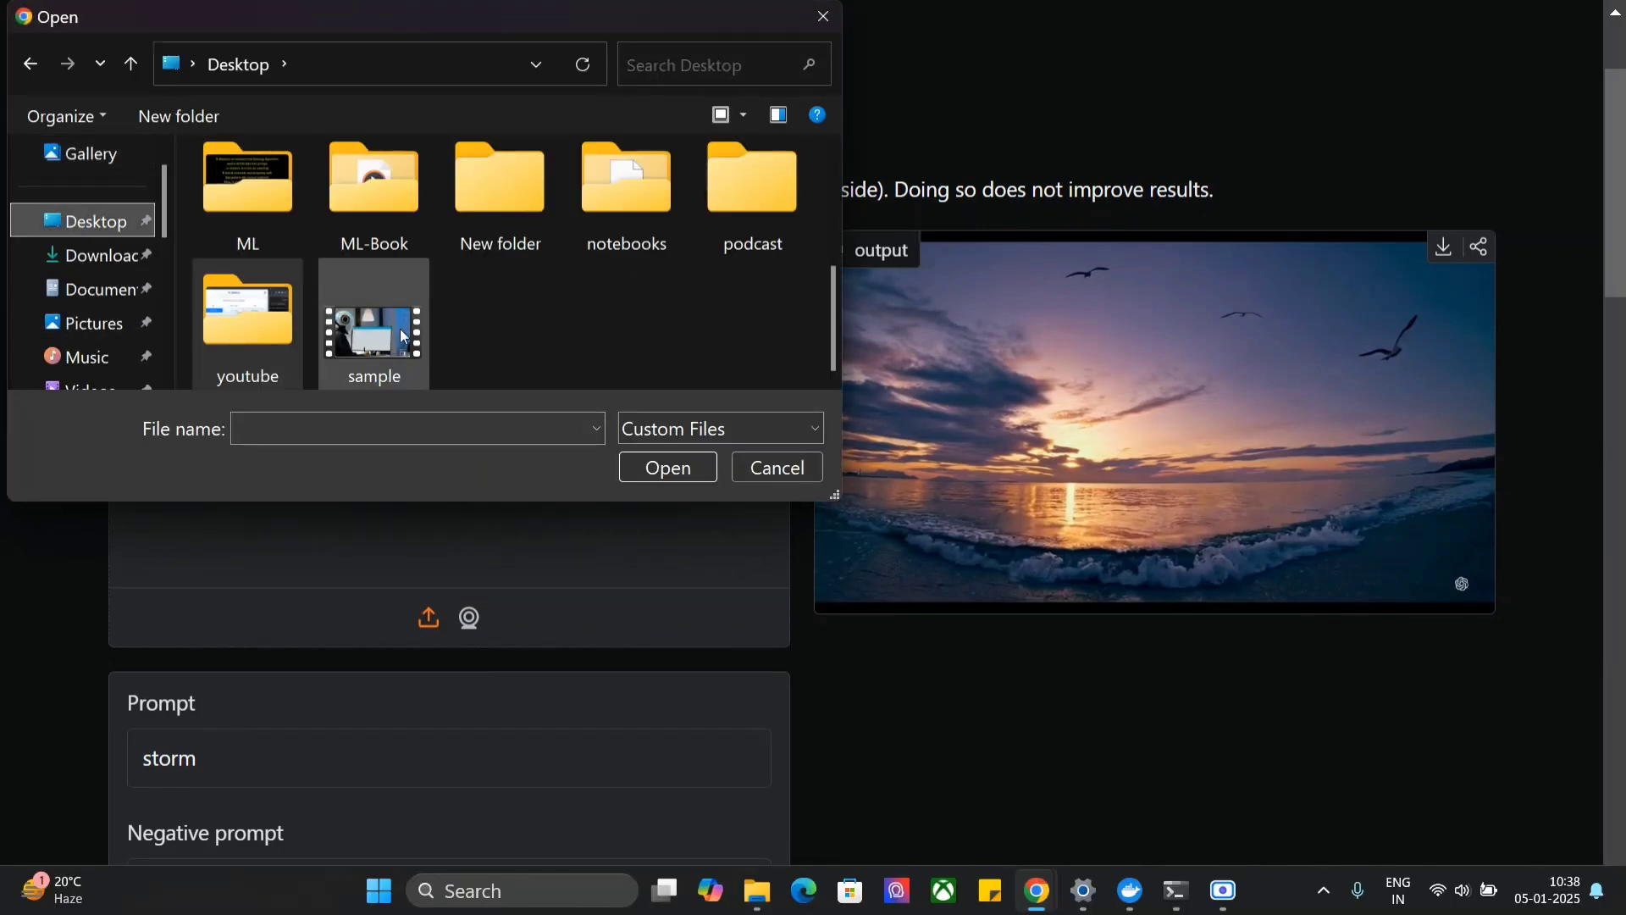
{"action": "double_click", "coordinate": [370, 338]}
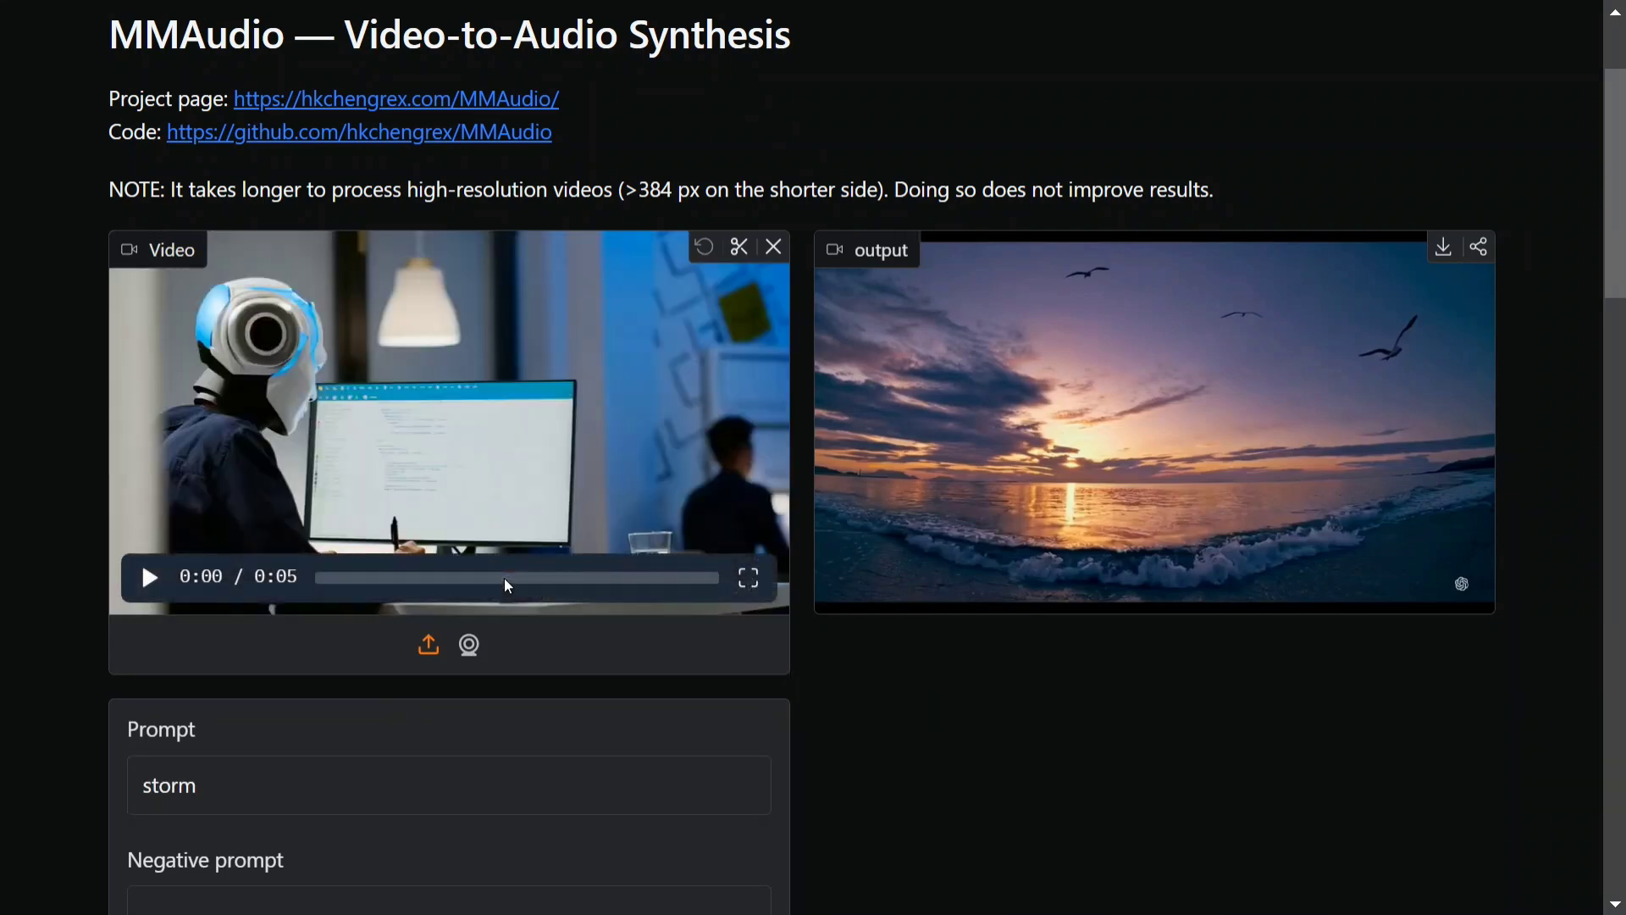
{"action": "scroll", "coordinate": [505, 577], "scroll_direction": "down", "scroll_amount": 10}
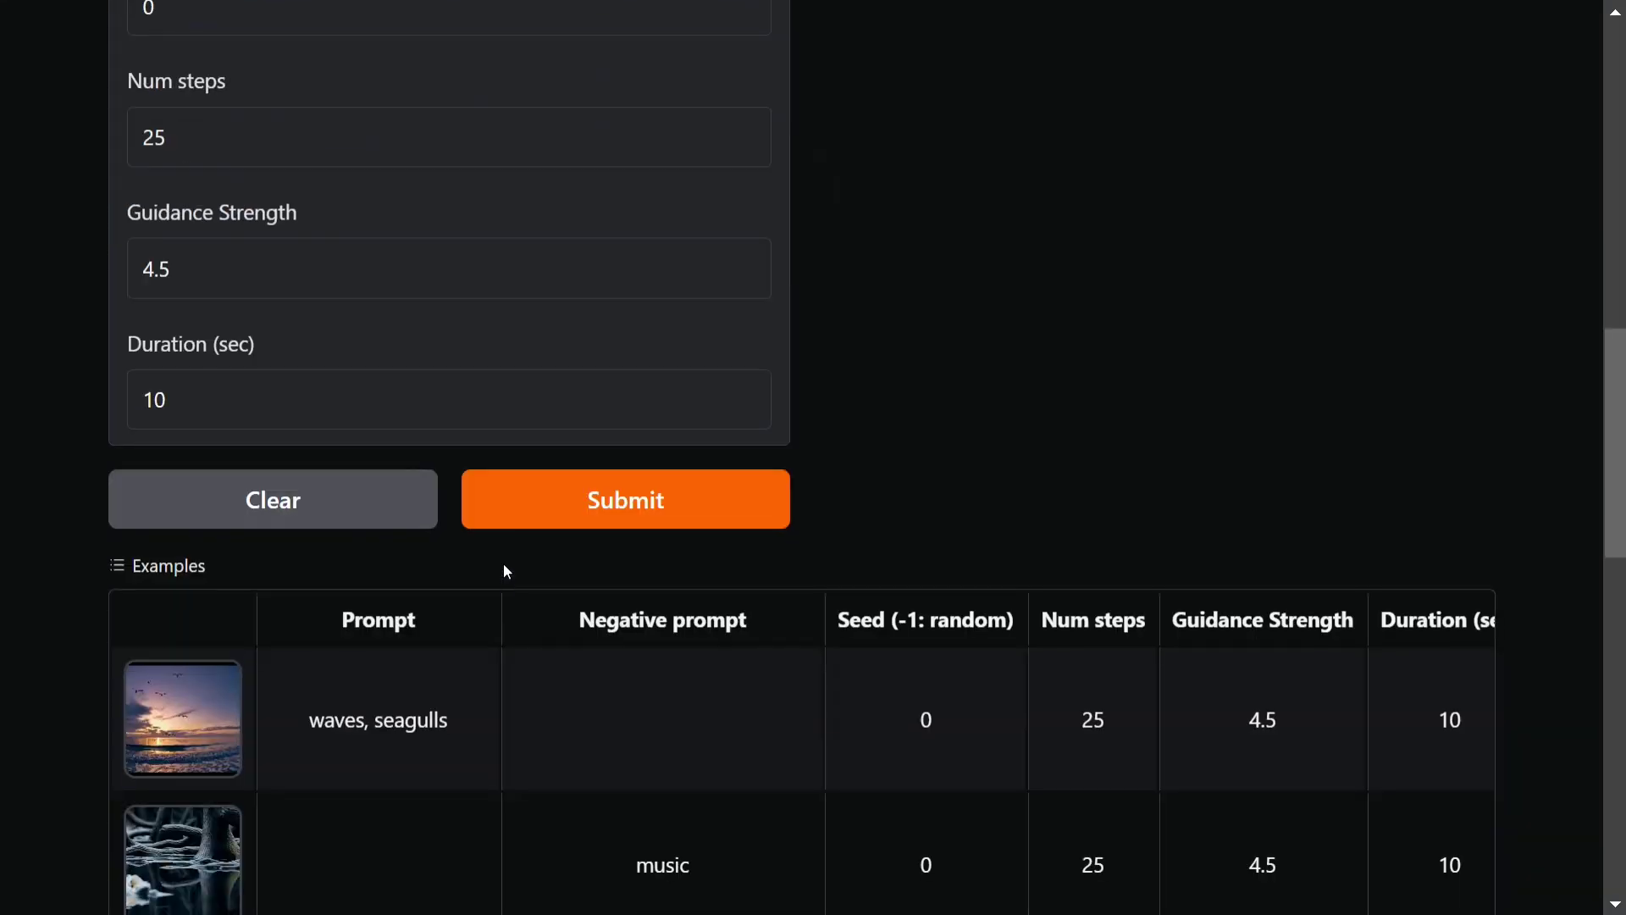
Submit the robot-at-computer sample, play its input while processing, then play the 5-second output.
{"action": "left_click", "coordinate": [531, 522]}
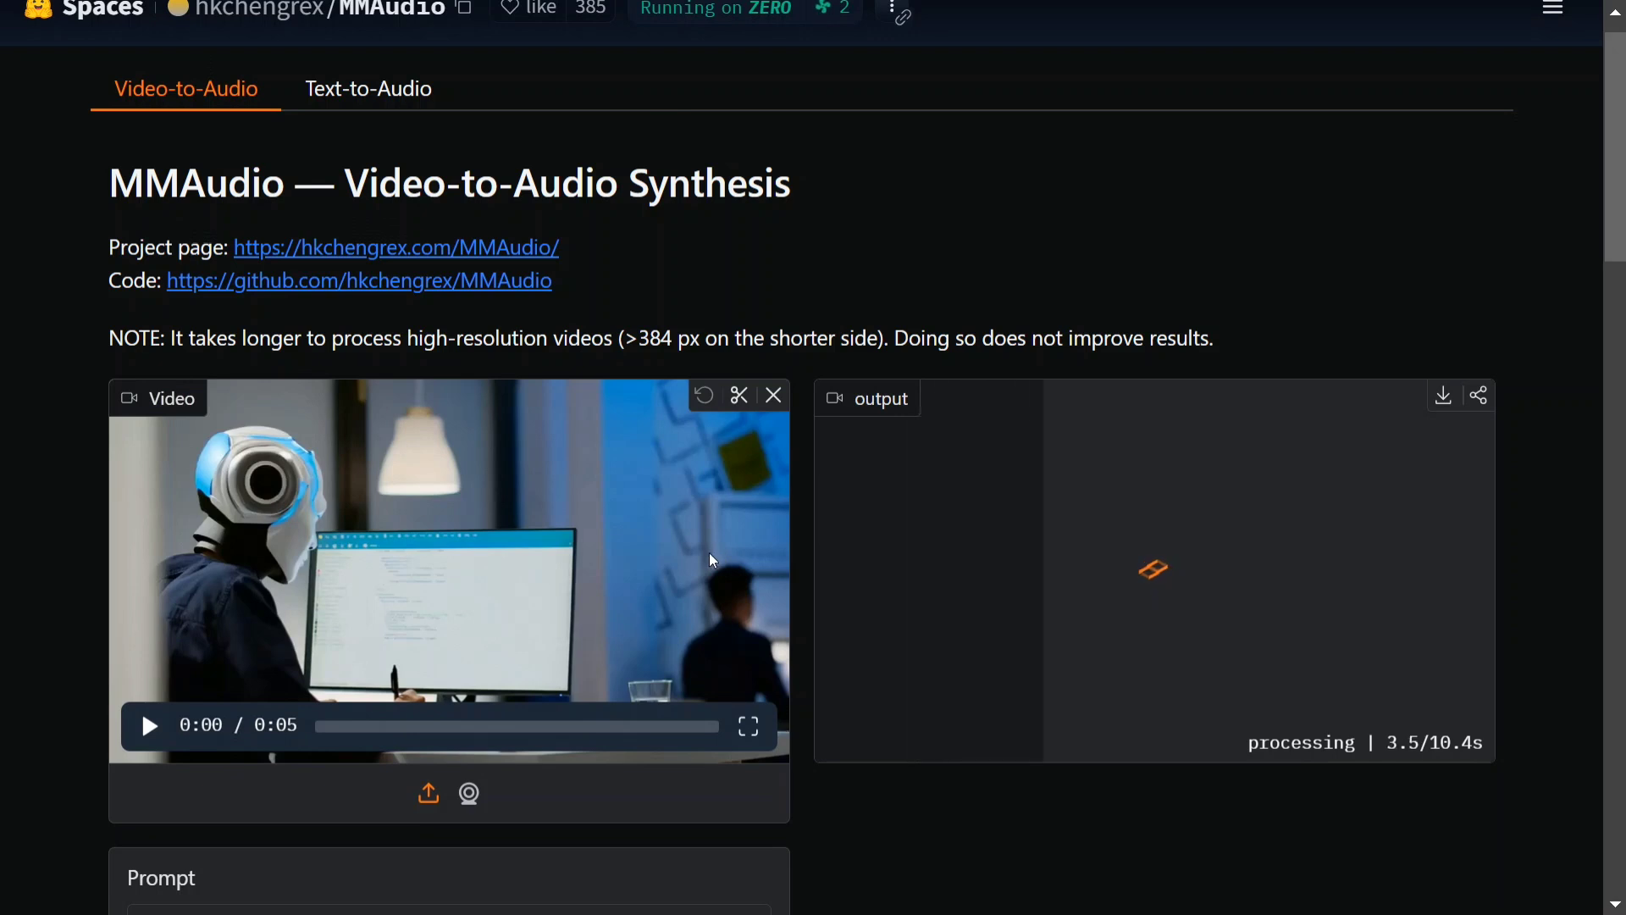
{"action": "left_click", "coordinate": [149, 724]}
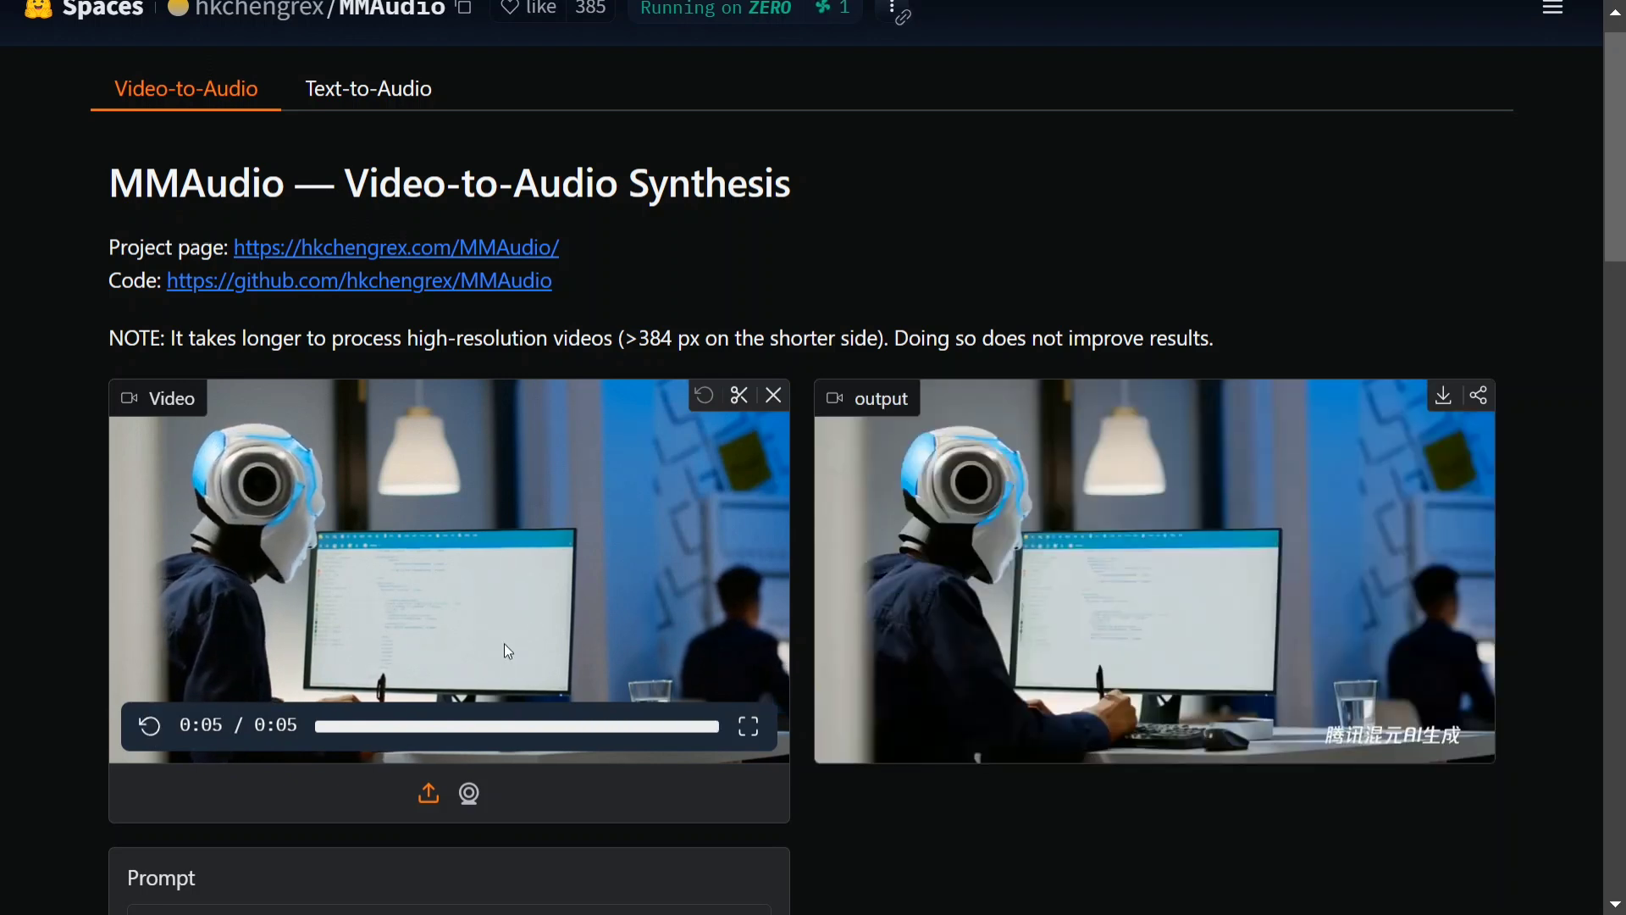
{"action": "left_click", "coordinate": [857, 734]}
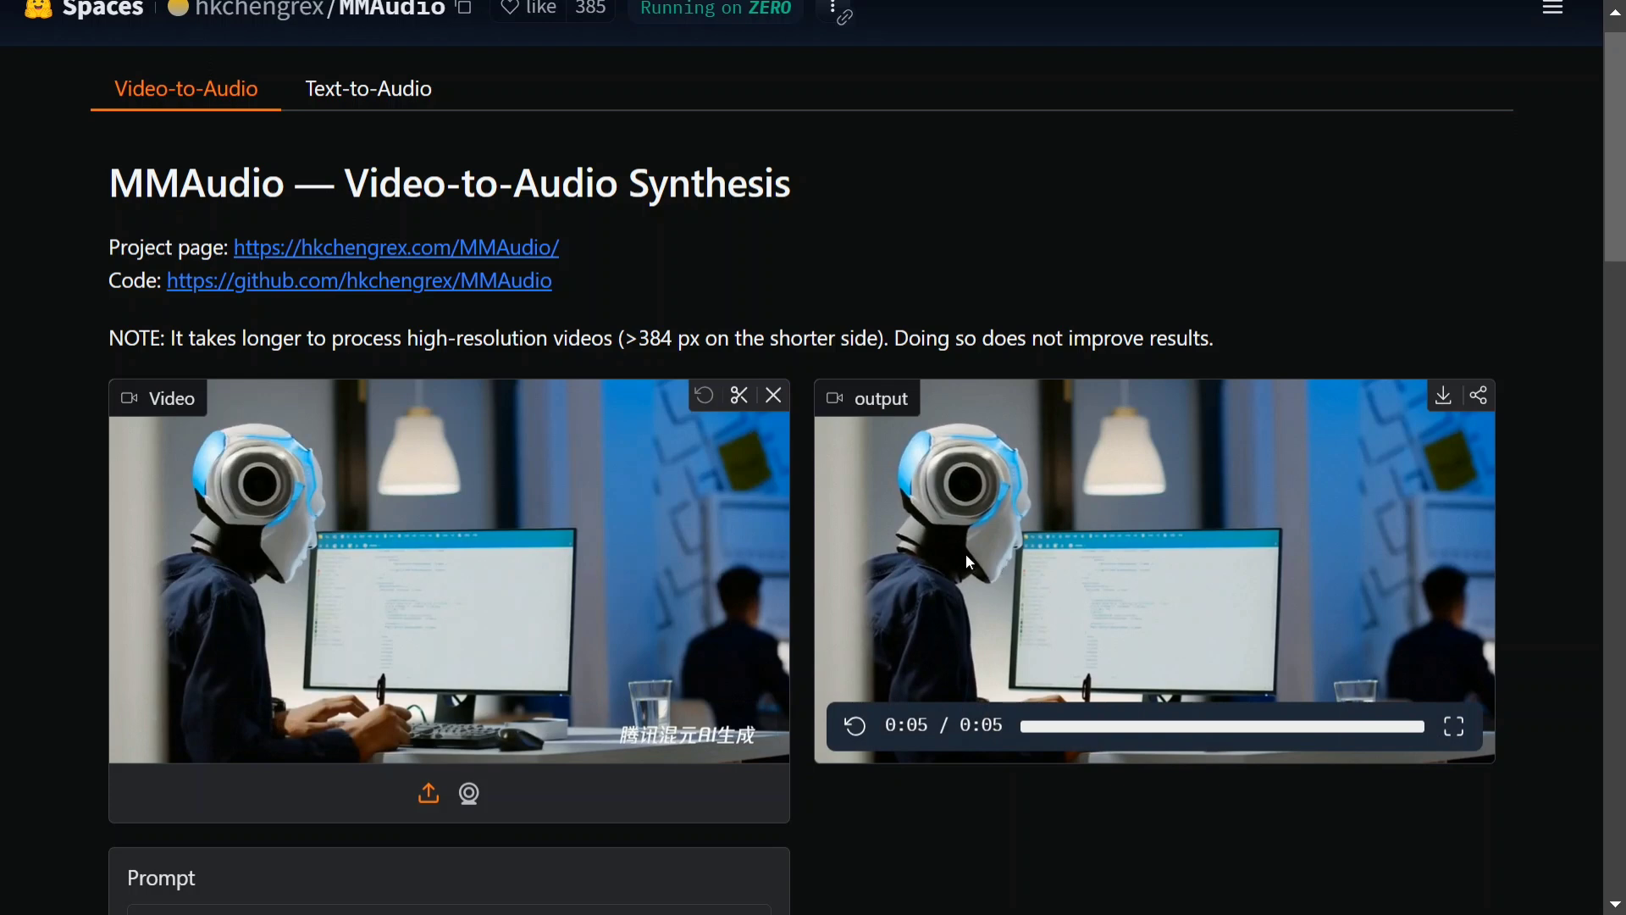
Load the 'bubbles' example from the Examples table and play its 10-second output video.
{"action": "scroll", "coordinate": [966, 554], "scroll_direction": "down", "scroll_amount": 18}
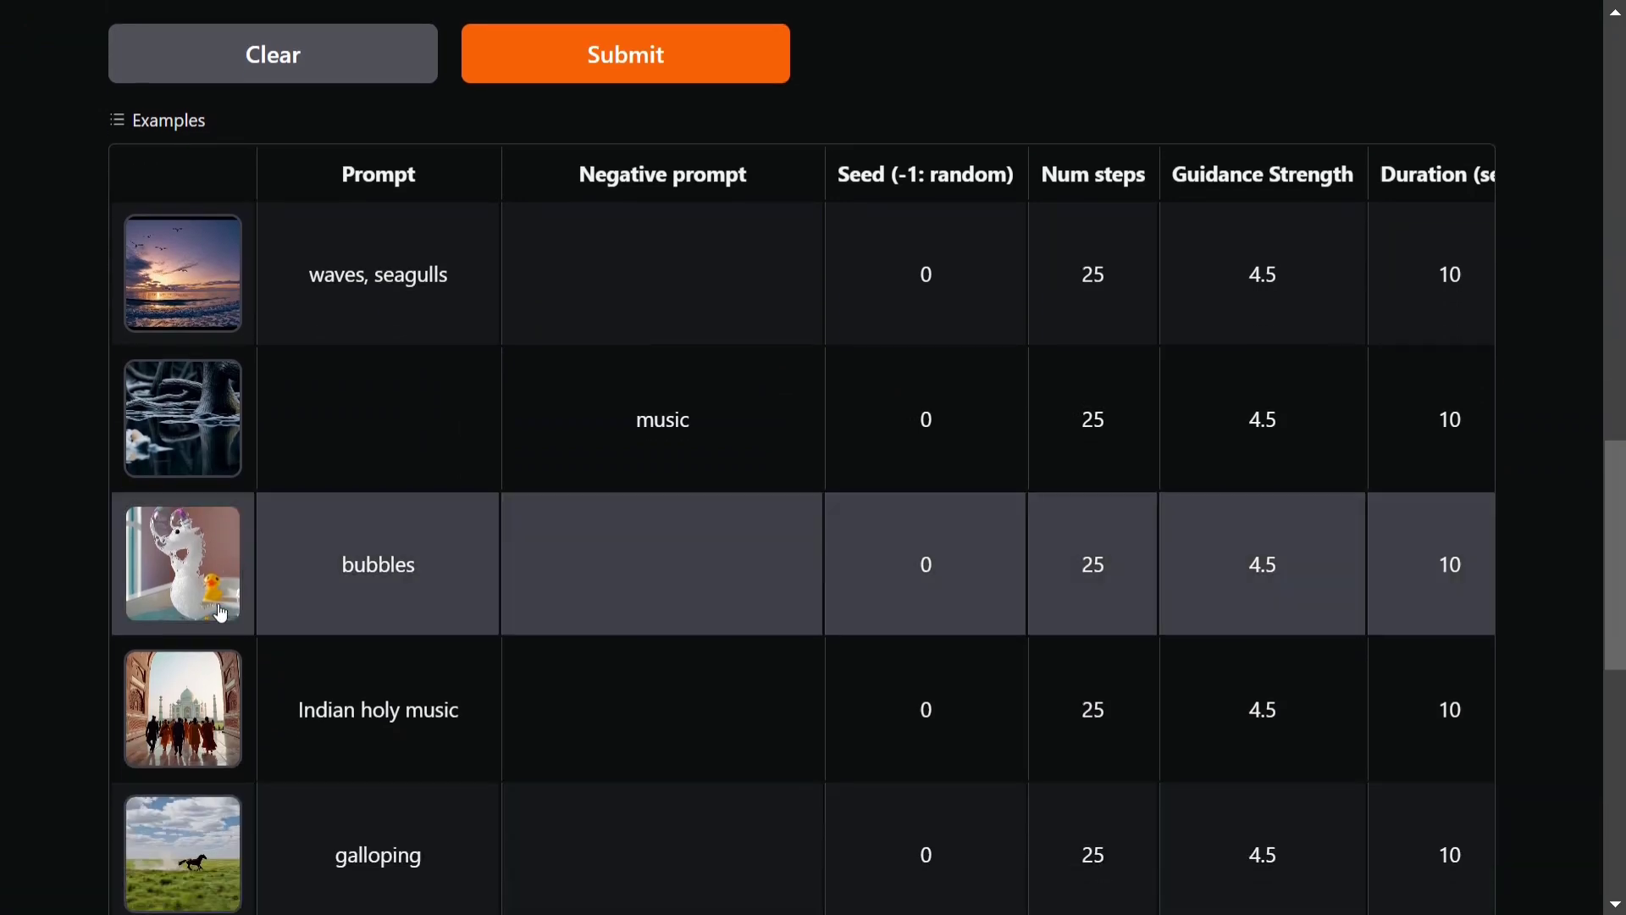
{"action": "left_click", "coordinate": [199, 594]}
{"action": "scroll", "coordinate": [447, 653], "scroll_direction": "up", "scroll_amount": 15}
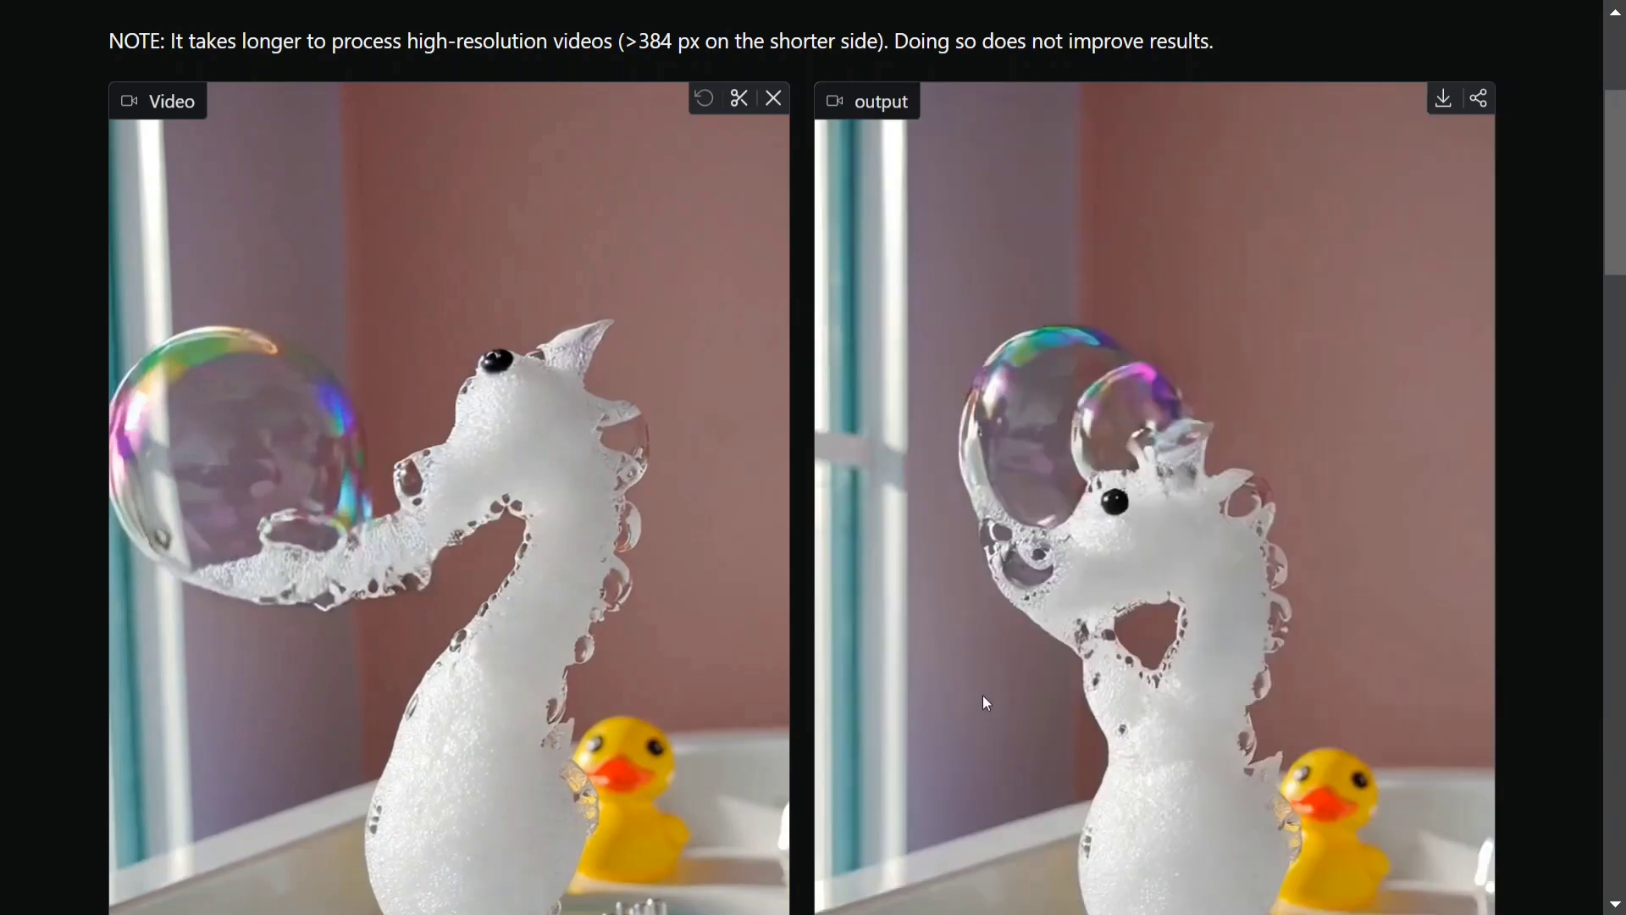
{"action": "scroll", "coordinate": [982, 695], "scroll_direction": "down", "scroll_amount": 8}
{"action": "left_click", "coordinate": [855, 514]}
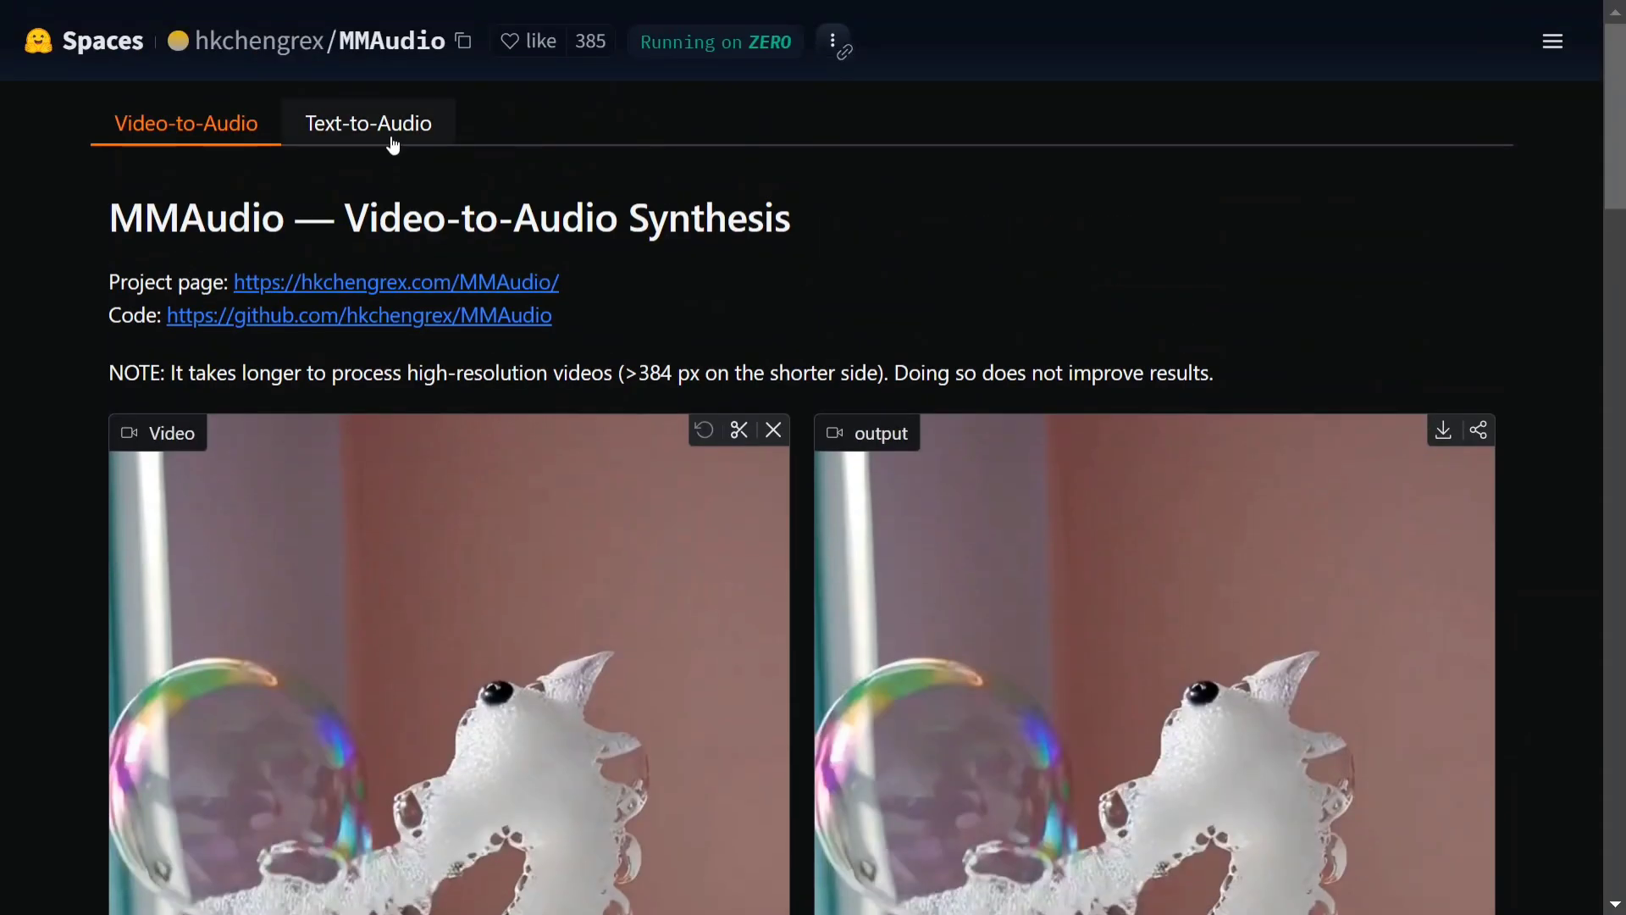
On Text-to-Audio, generate a clip from 'a dog barking and a guy crying' with Duration checked.
{"action": "left_click", "coordinate": [388, 133]}
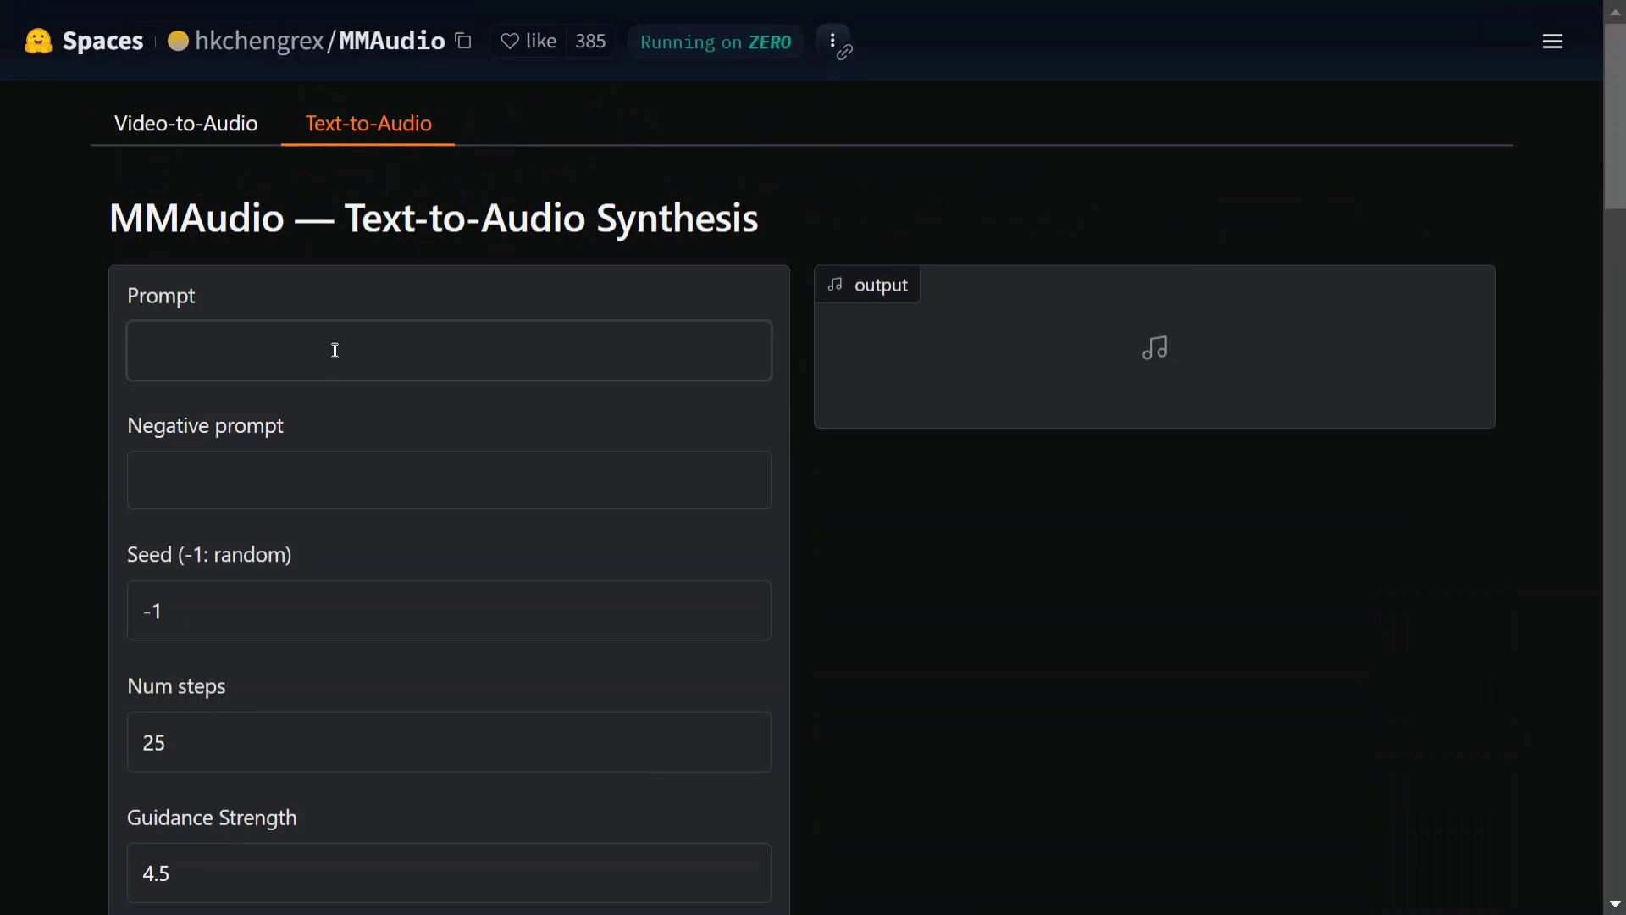
{"action": "type", "text": "a dong"}
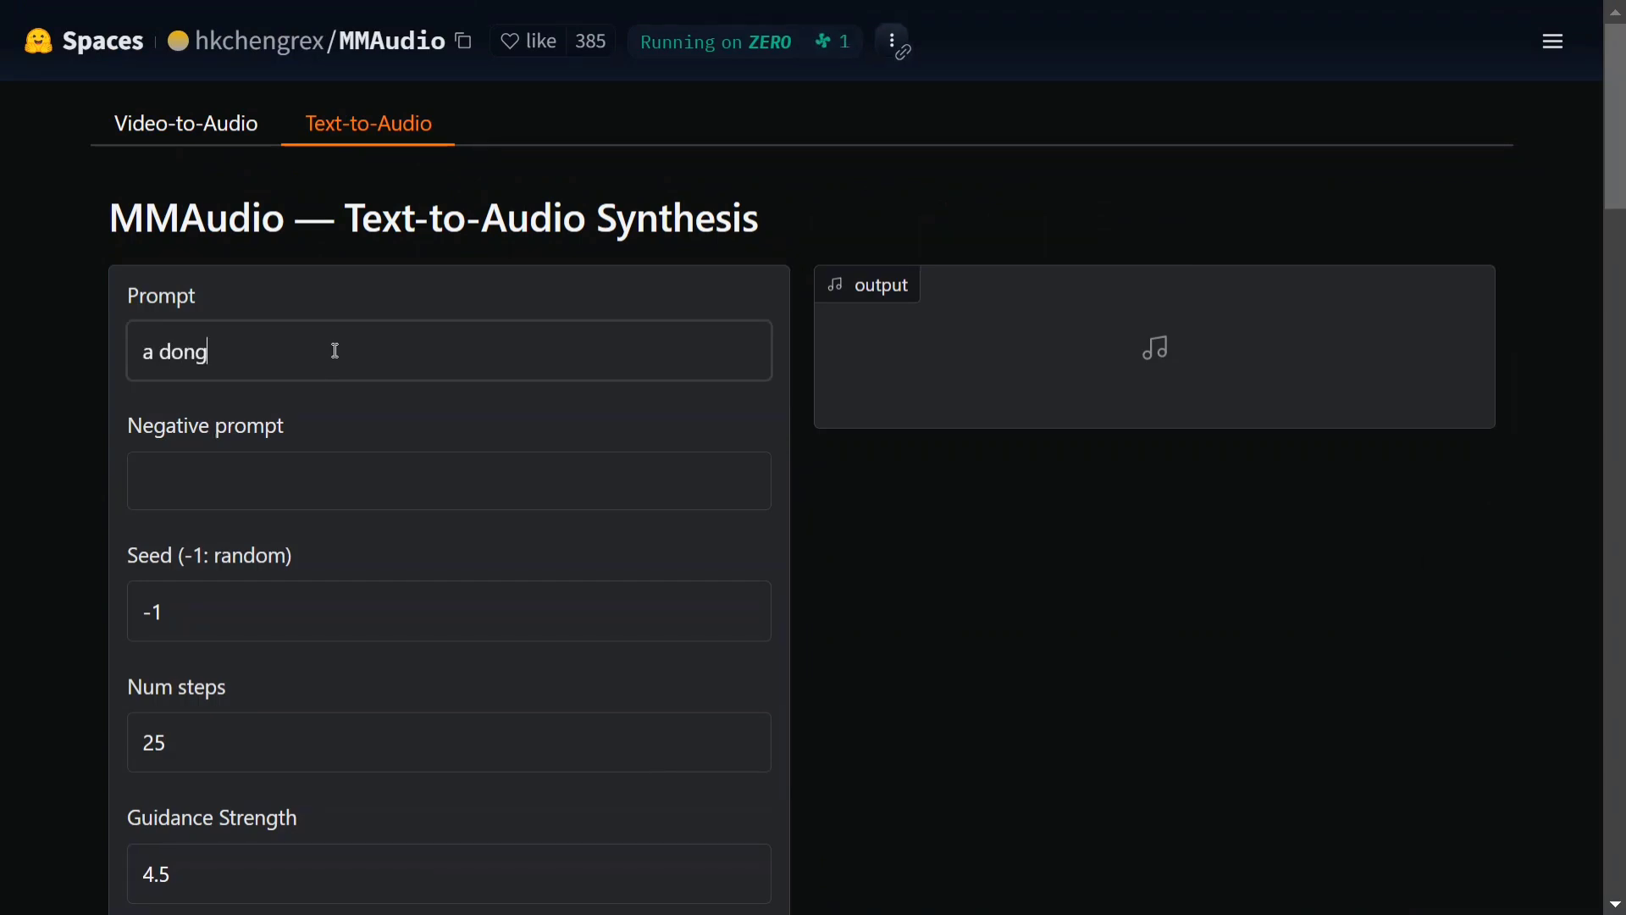
{"action": "key", "text": "BackSpace"}
{"action": "key", "text": "BackSpace"}
{"action": "type", "text": "g barking and a "}
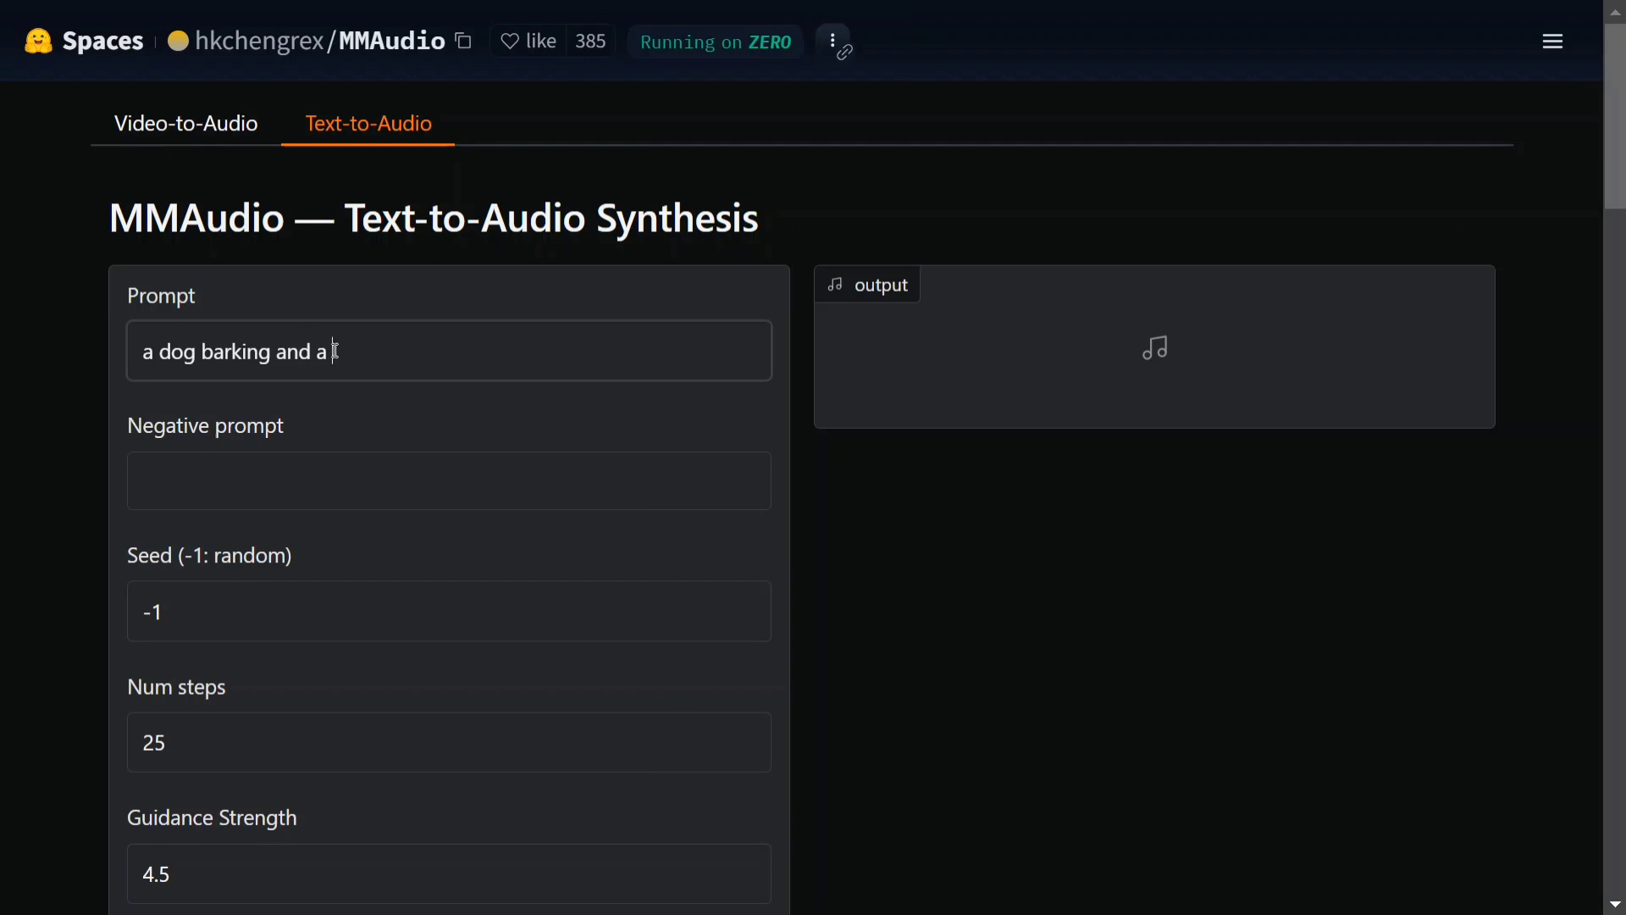
{"action": "type", "text": "guy crying"}
{"action": "scroll", "coordinate": [523, 551], "scroll_direction": "down", "scroll_amount": 5}
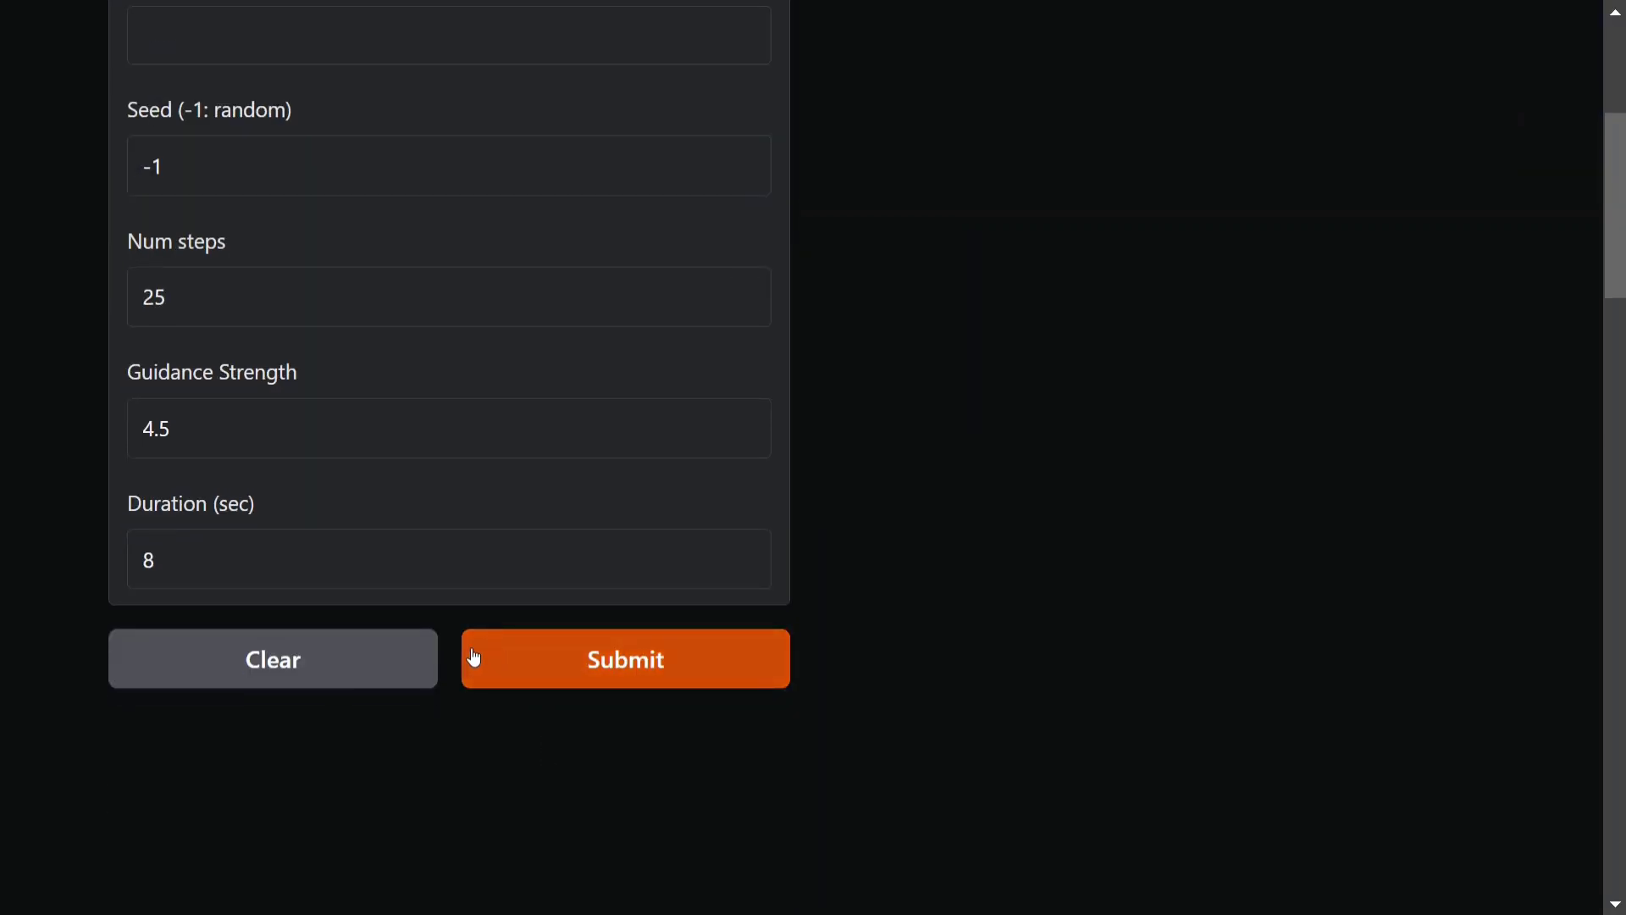
{"action": "left_click", "coordinate": [410, 573]}
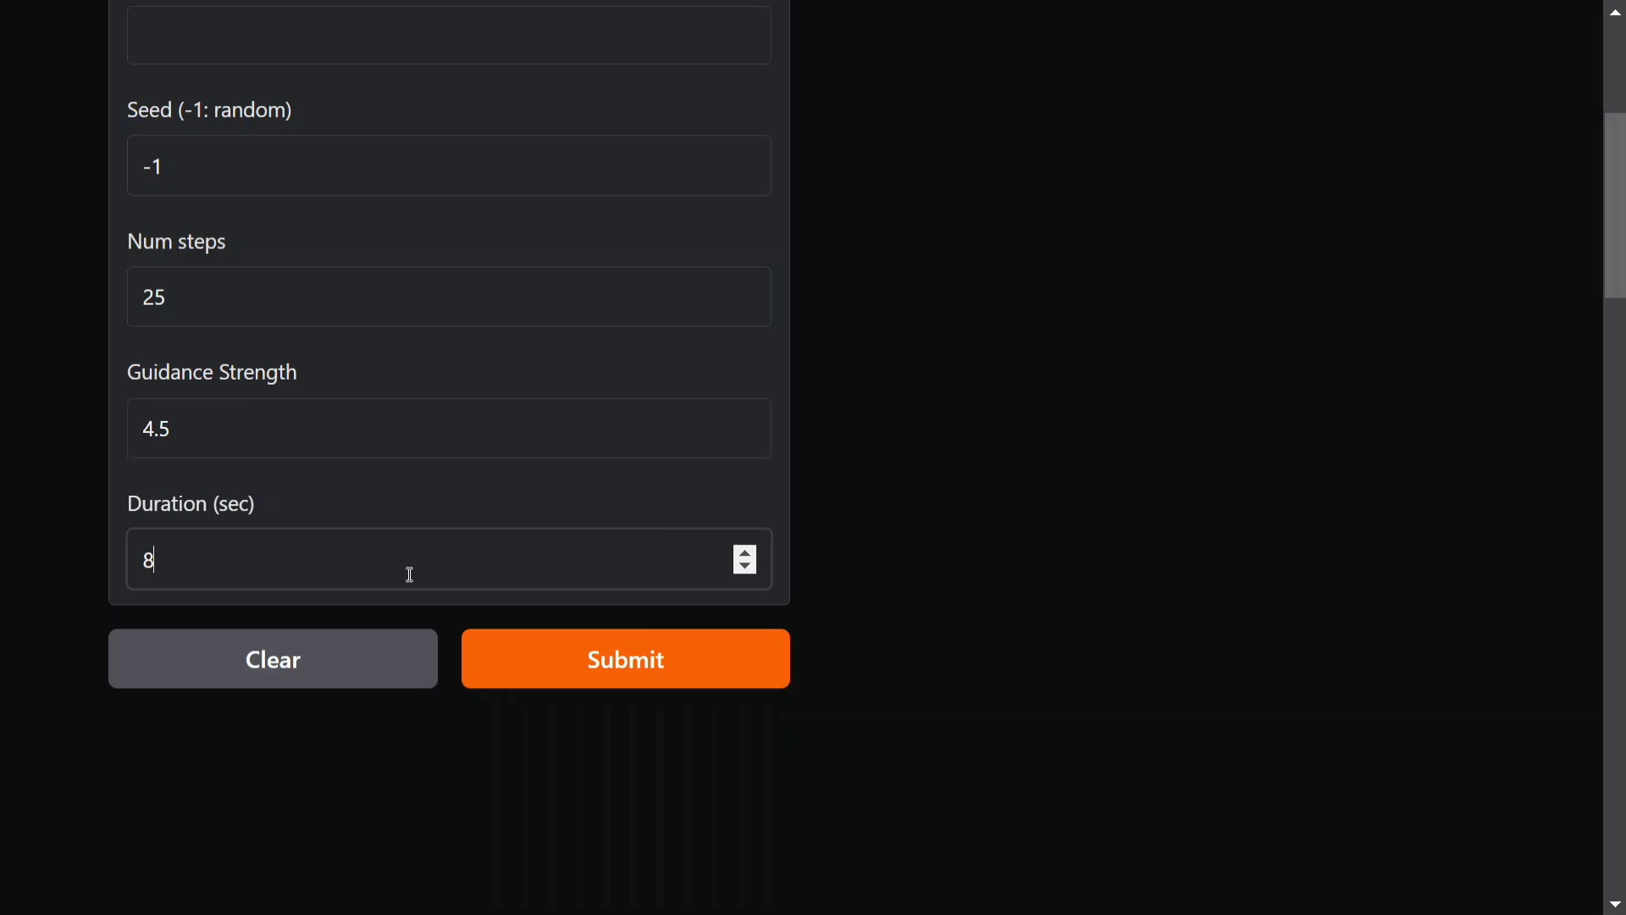
{"action": "left_click", "coordinate": [620, 678]}
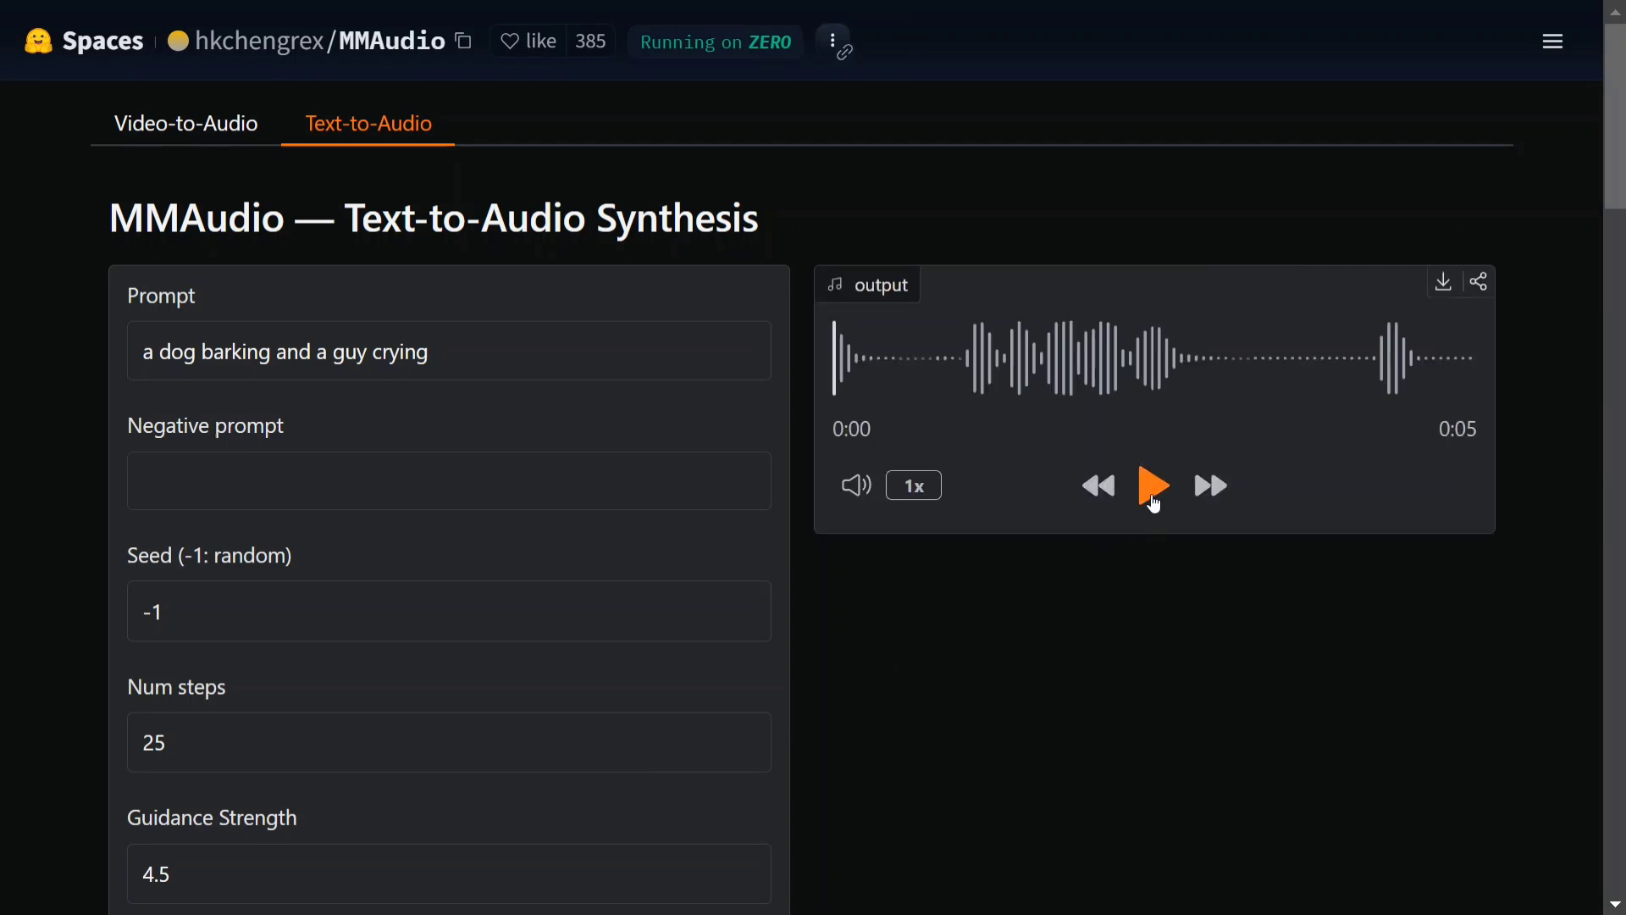
Play the generated dog-barking audio clip, then replay it from the start.
{"action": "left_click", "coordinate": [1154, 489]}
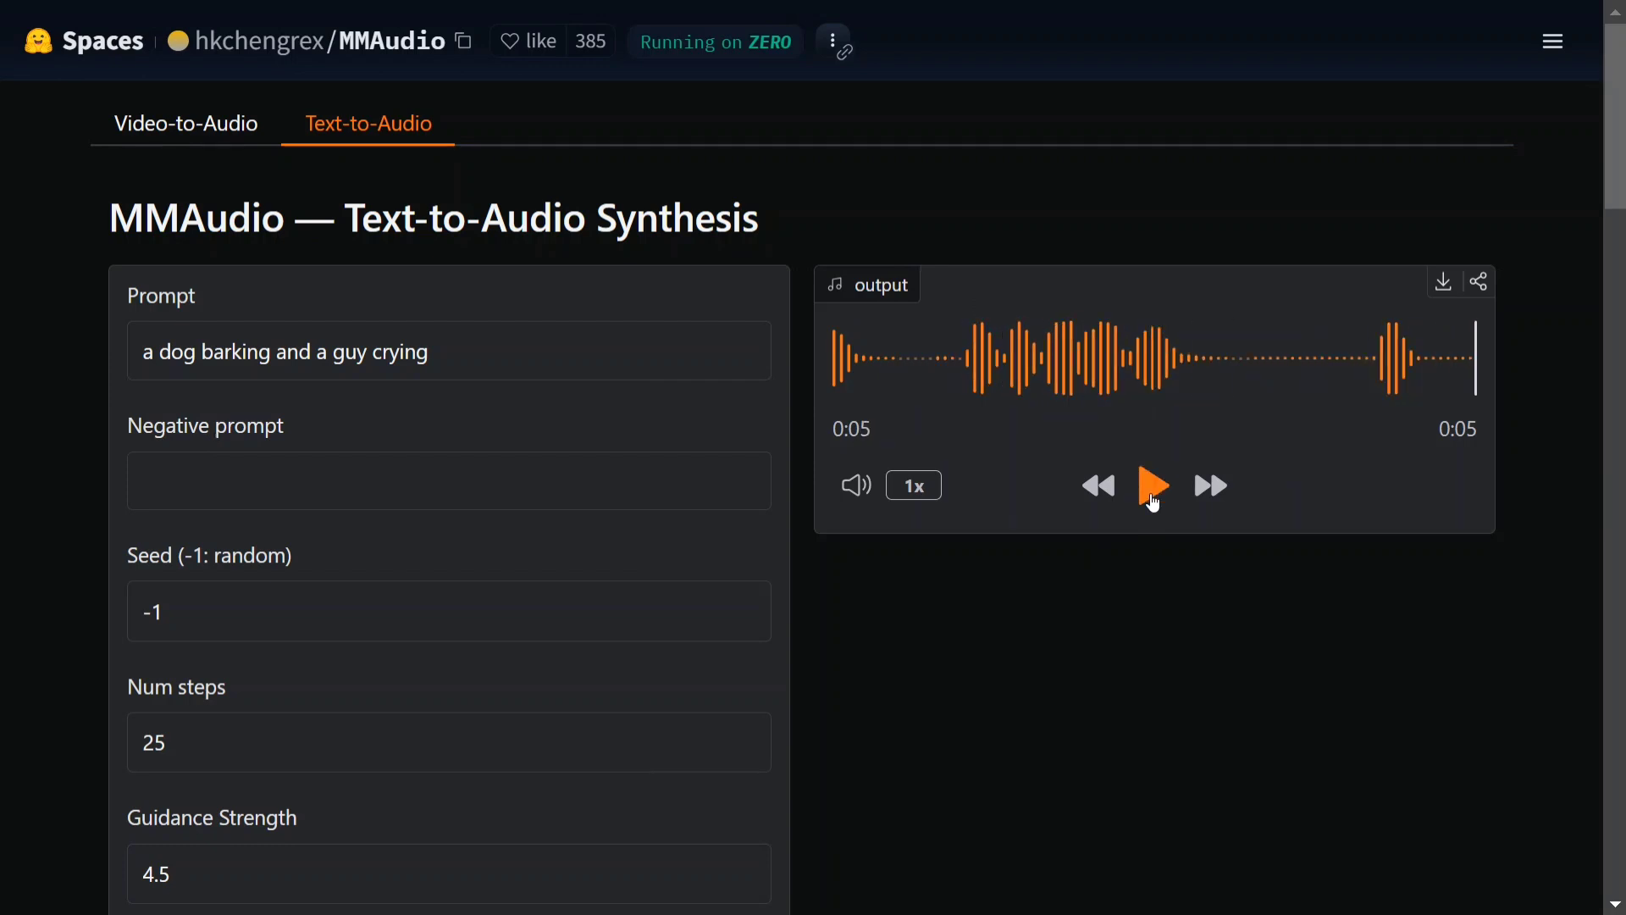
{"action": "left_click", "coordinate": [1153, 503]}
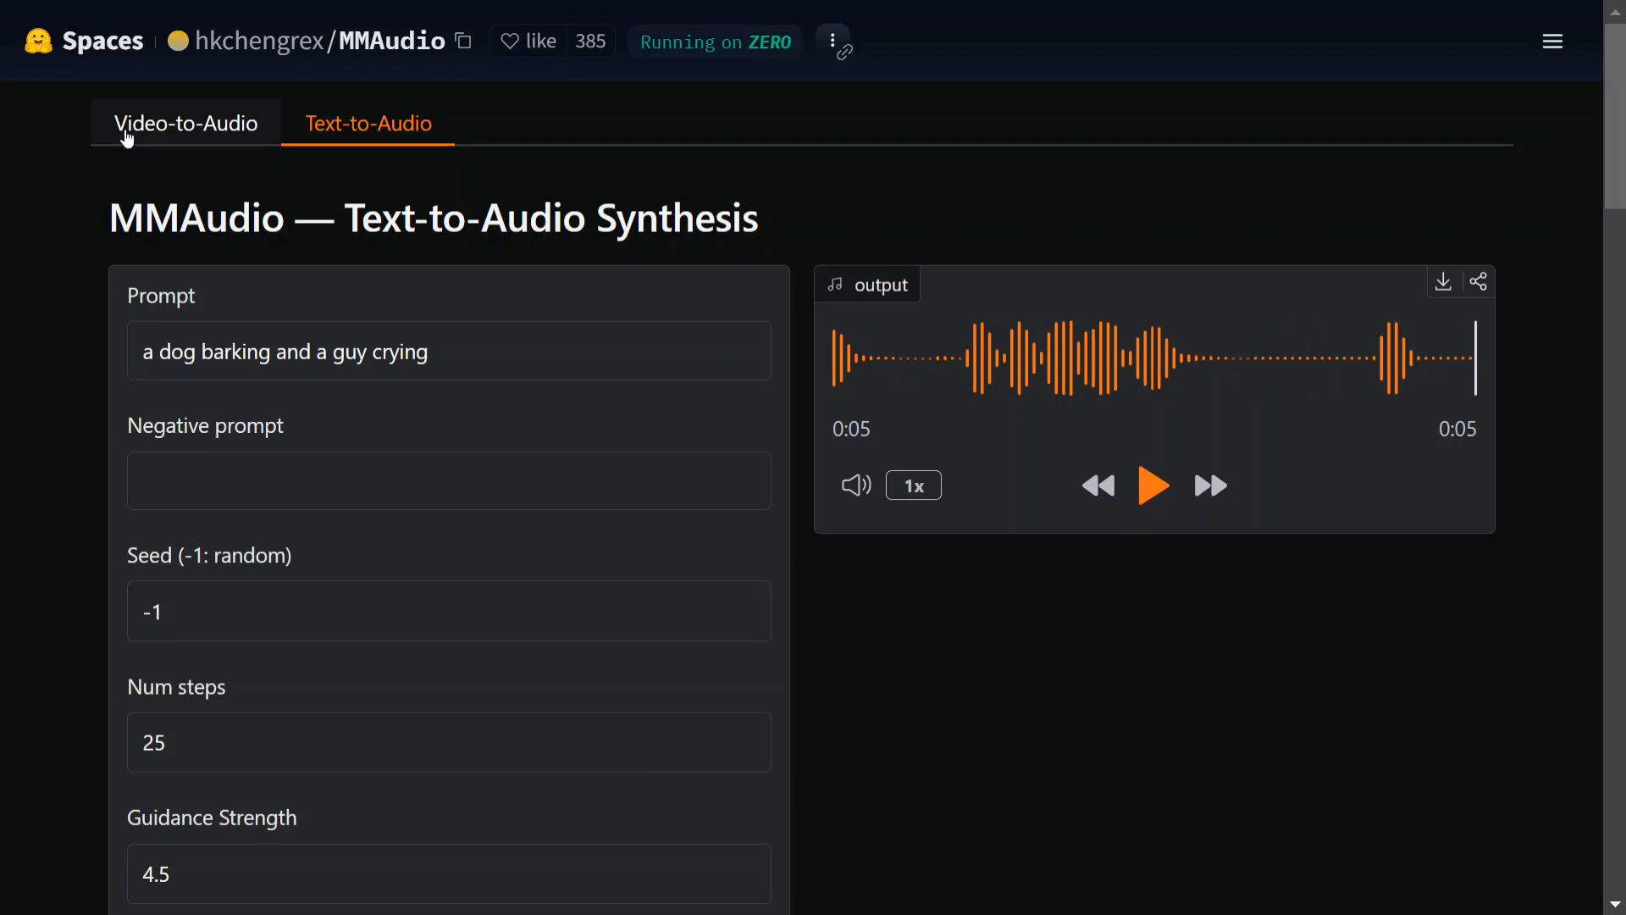
Switch back to the Video-to-Audio tab with the bubbles input and output videos.
{"action": "left_click", "coordinate": [127, 136]}
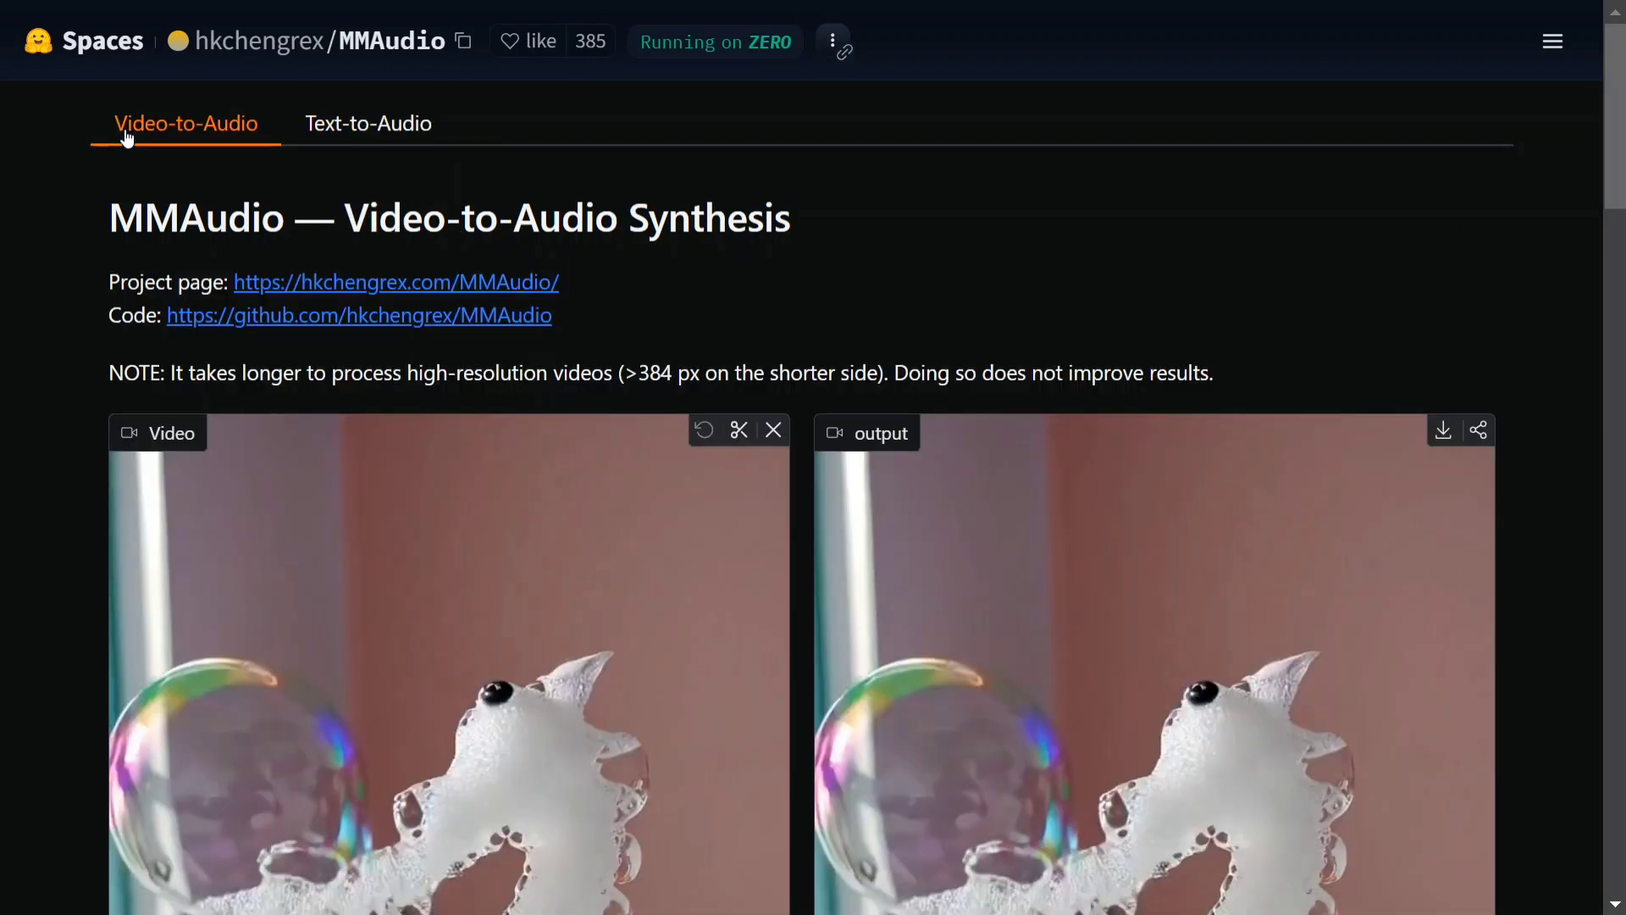